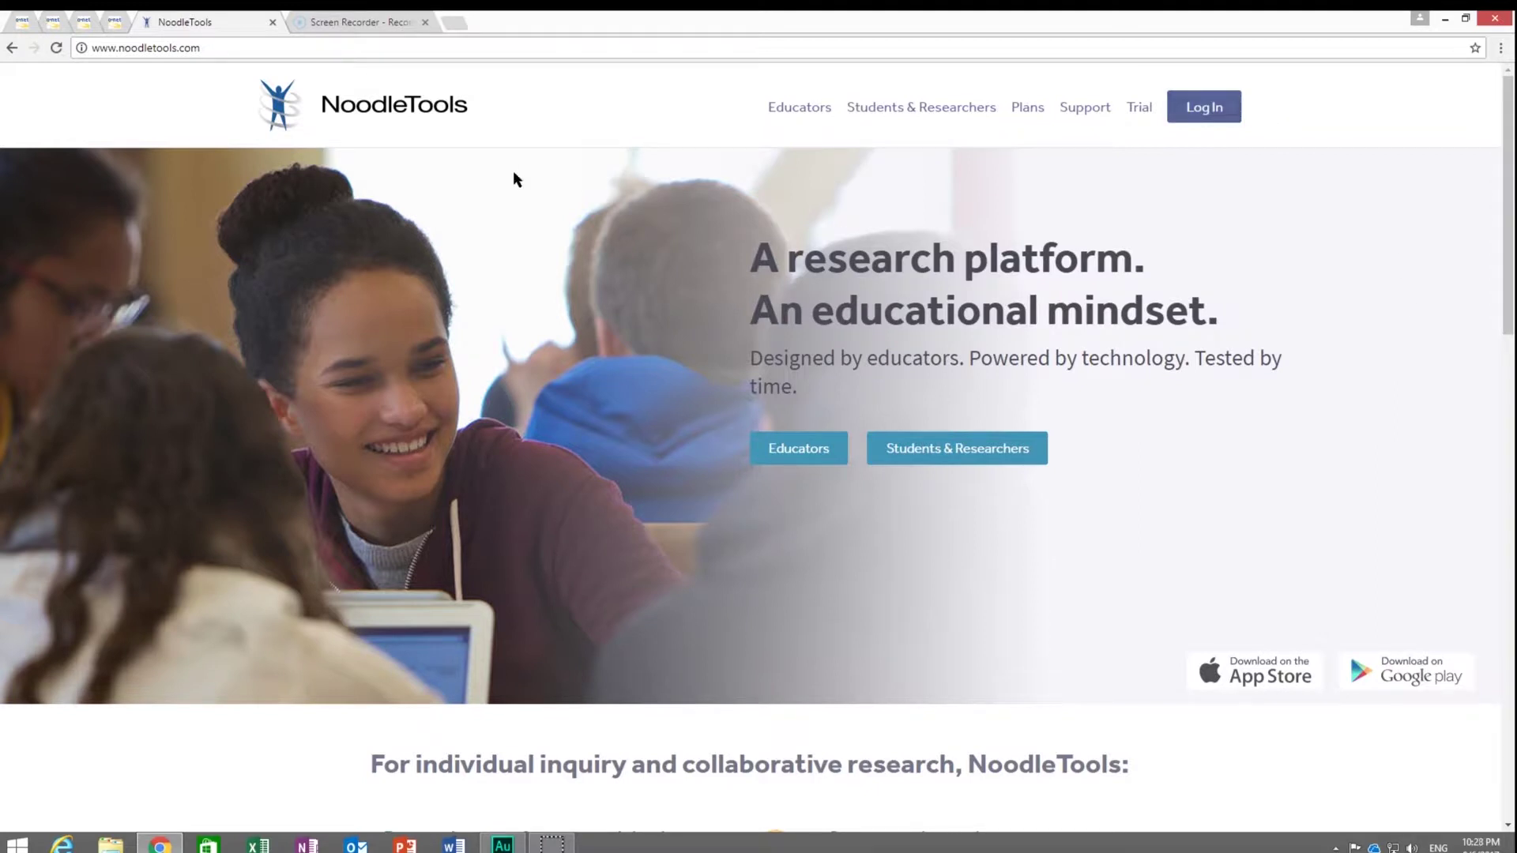
Go from the NoodleTools home page to the Log In page
click(1209, 111)
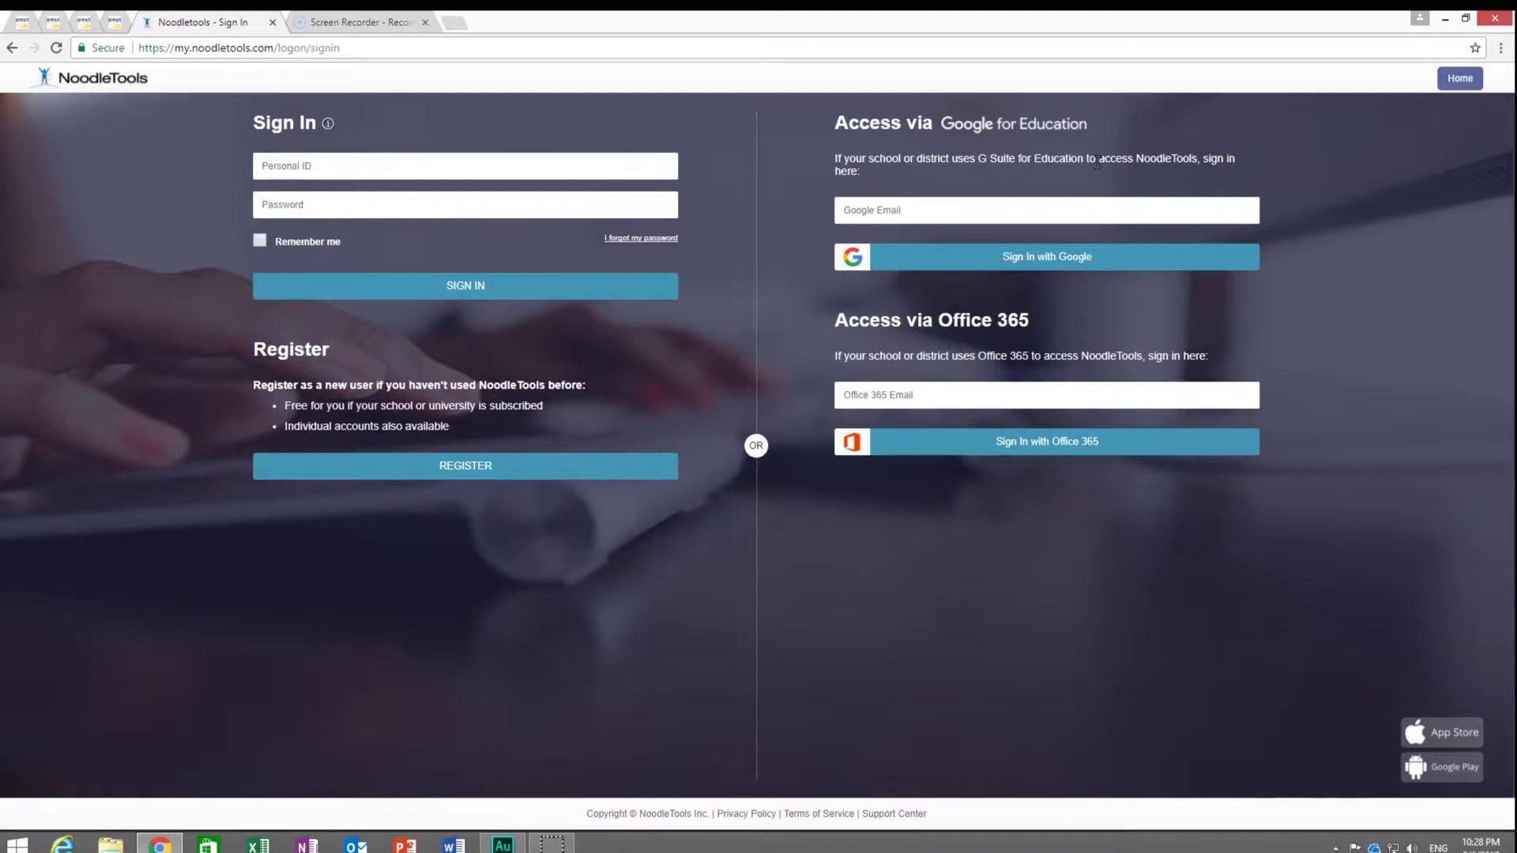
Sign in with the Personal ID and password, decline saving the password, and start a new project
click(542, 166)
text(wchri10)
key(Tab)
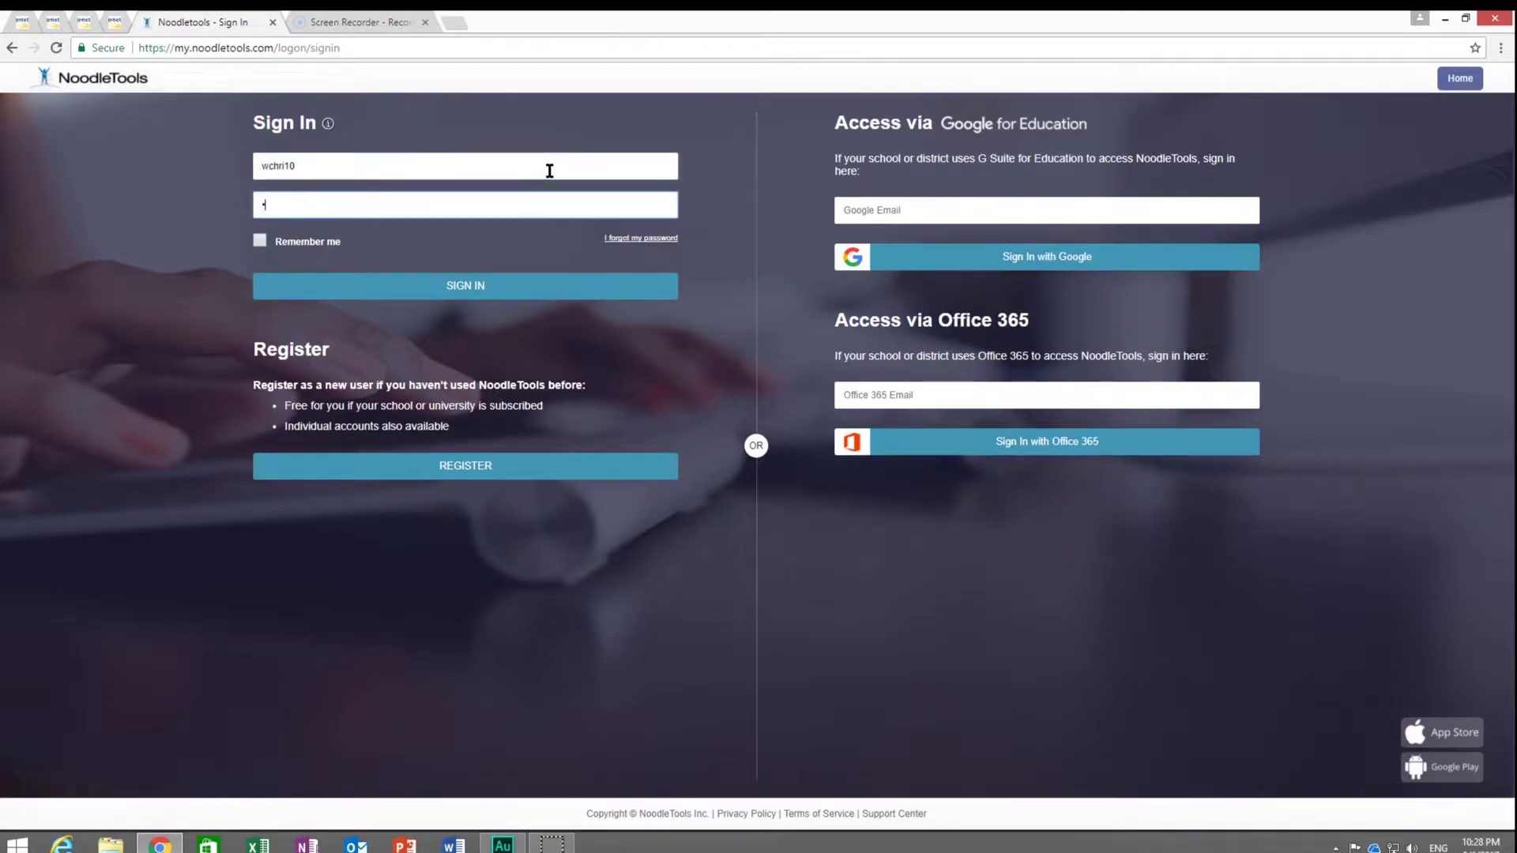
key(BackSpace)
text(•••••••••)
click(478, 286)
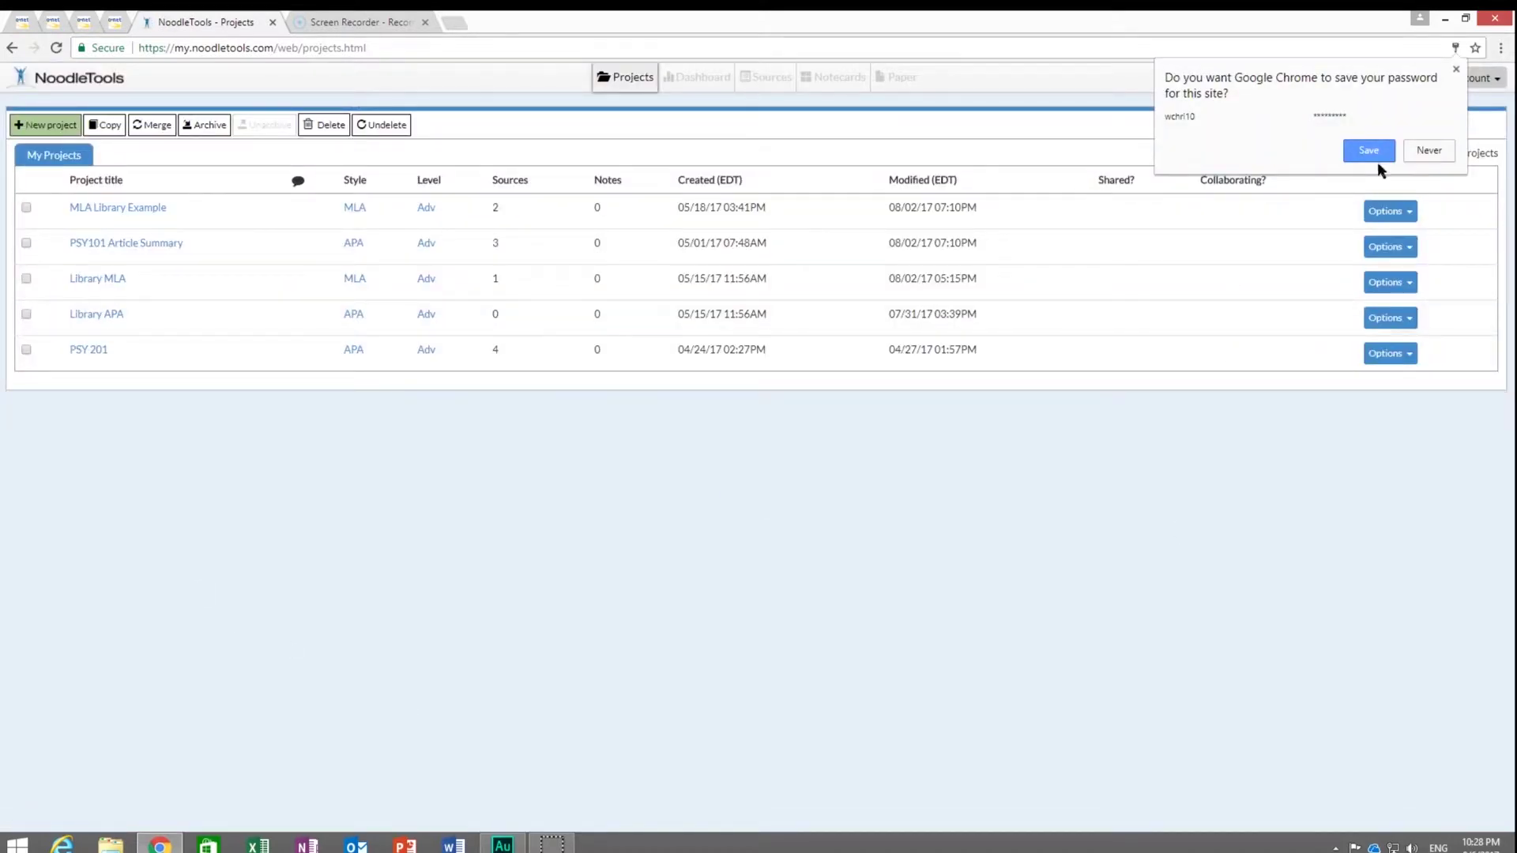
click(1428, 150)
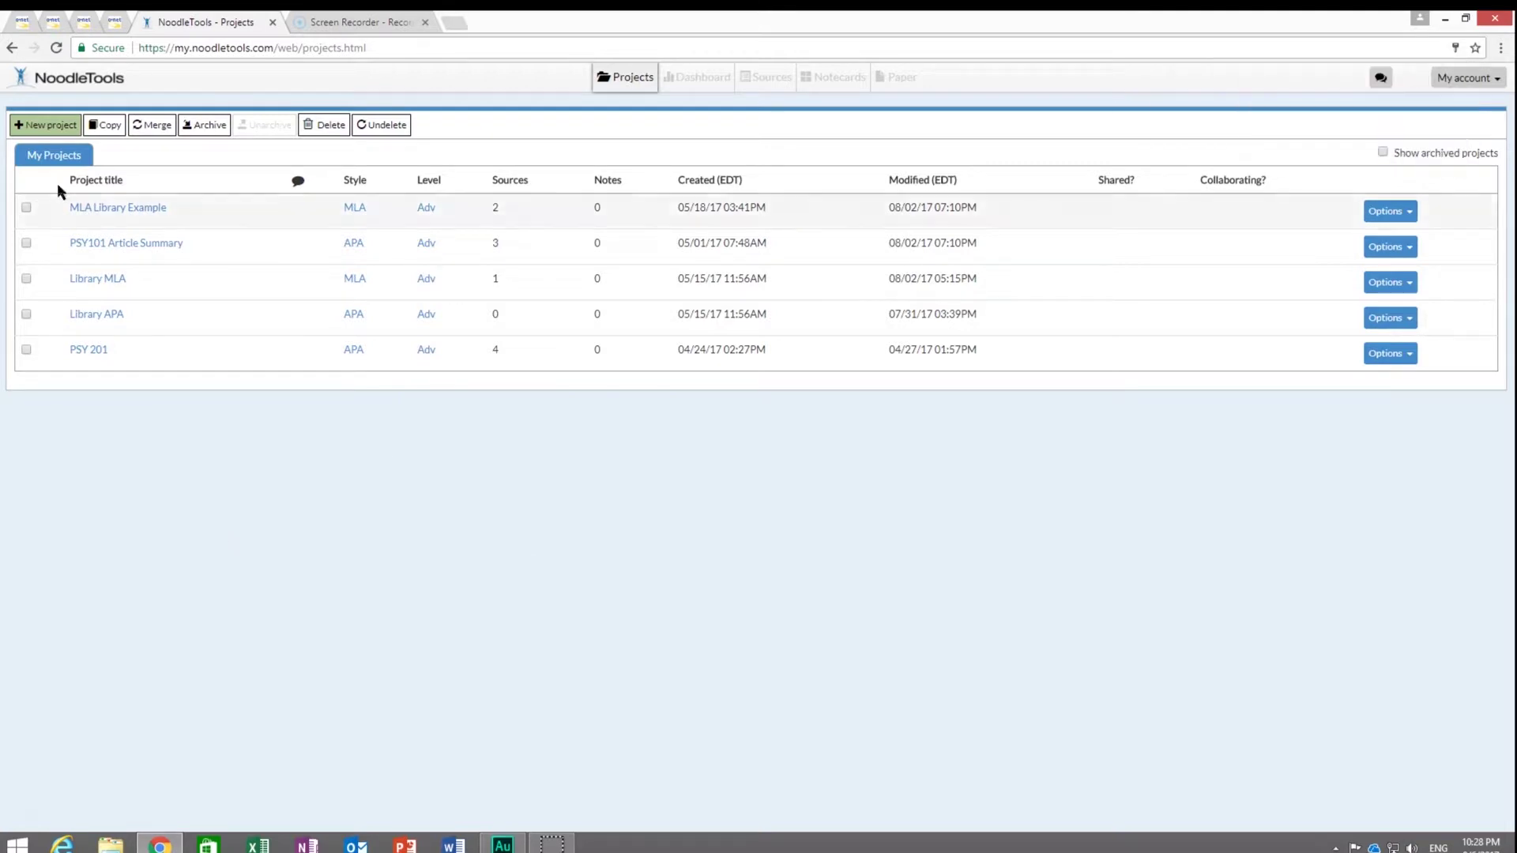
click(64, 126)
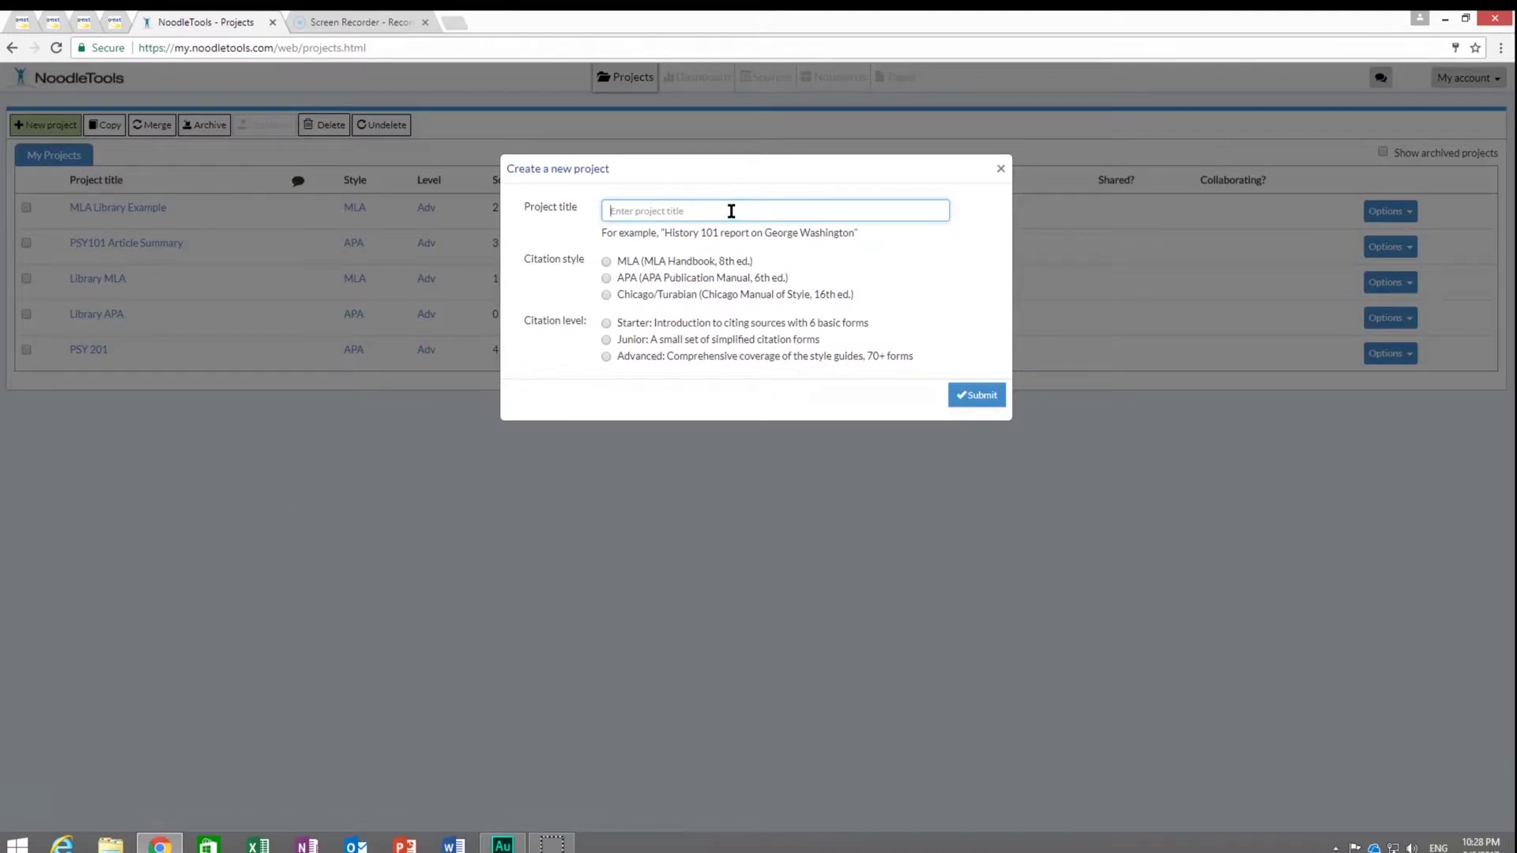
Create a project titled 'MLA Tutorial' using MLA style at the Advanced level
text(MLA Tutorial)
click(606, 263)
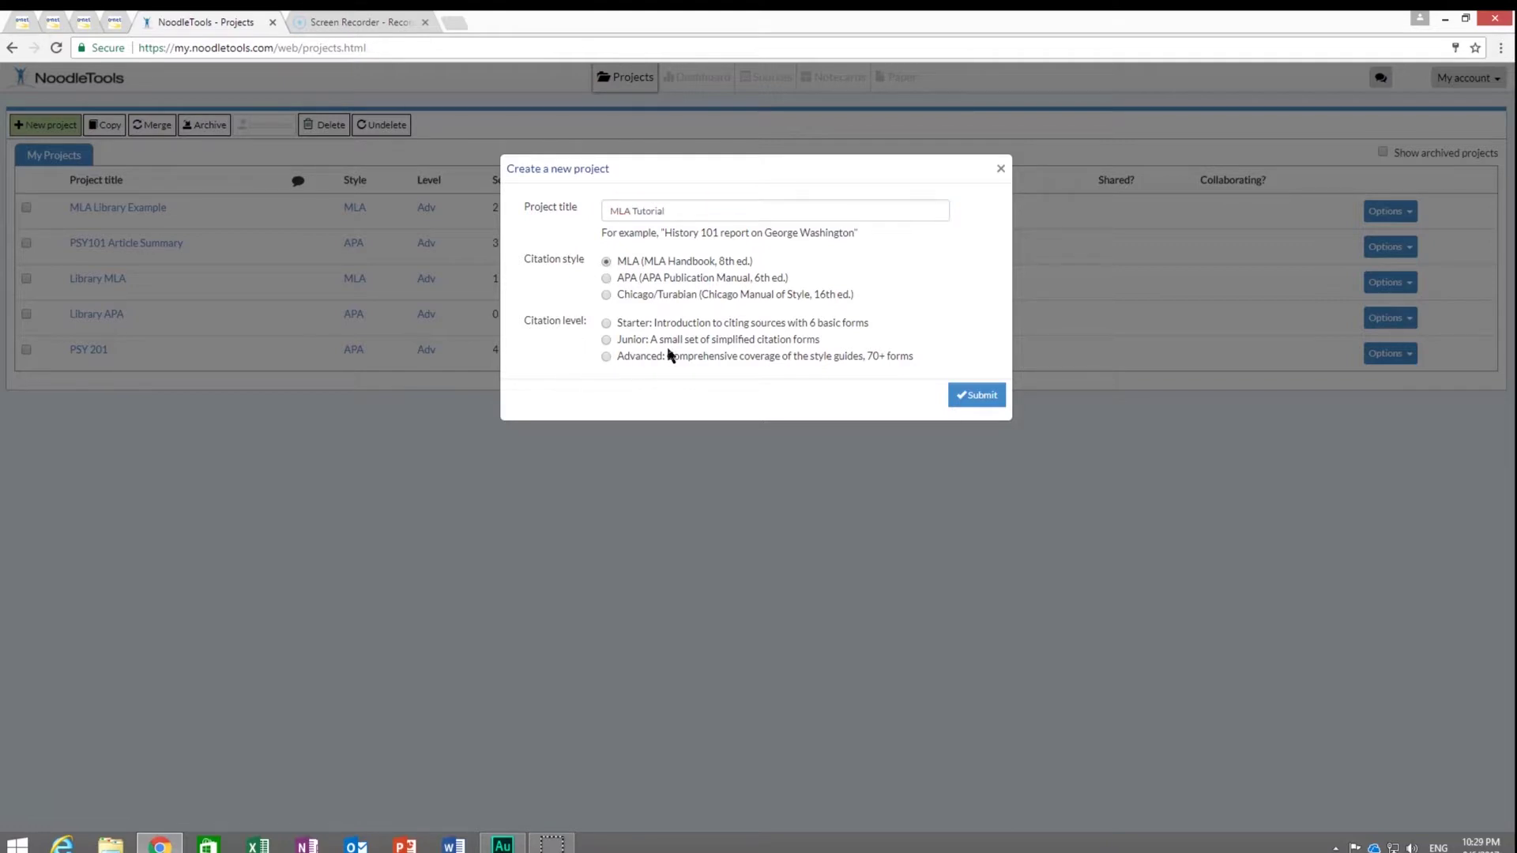
click(608, 359)
click(981, 395)
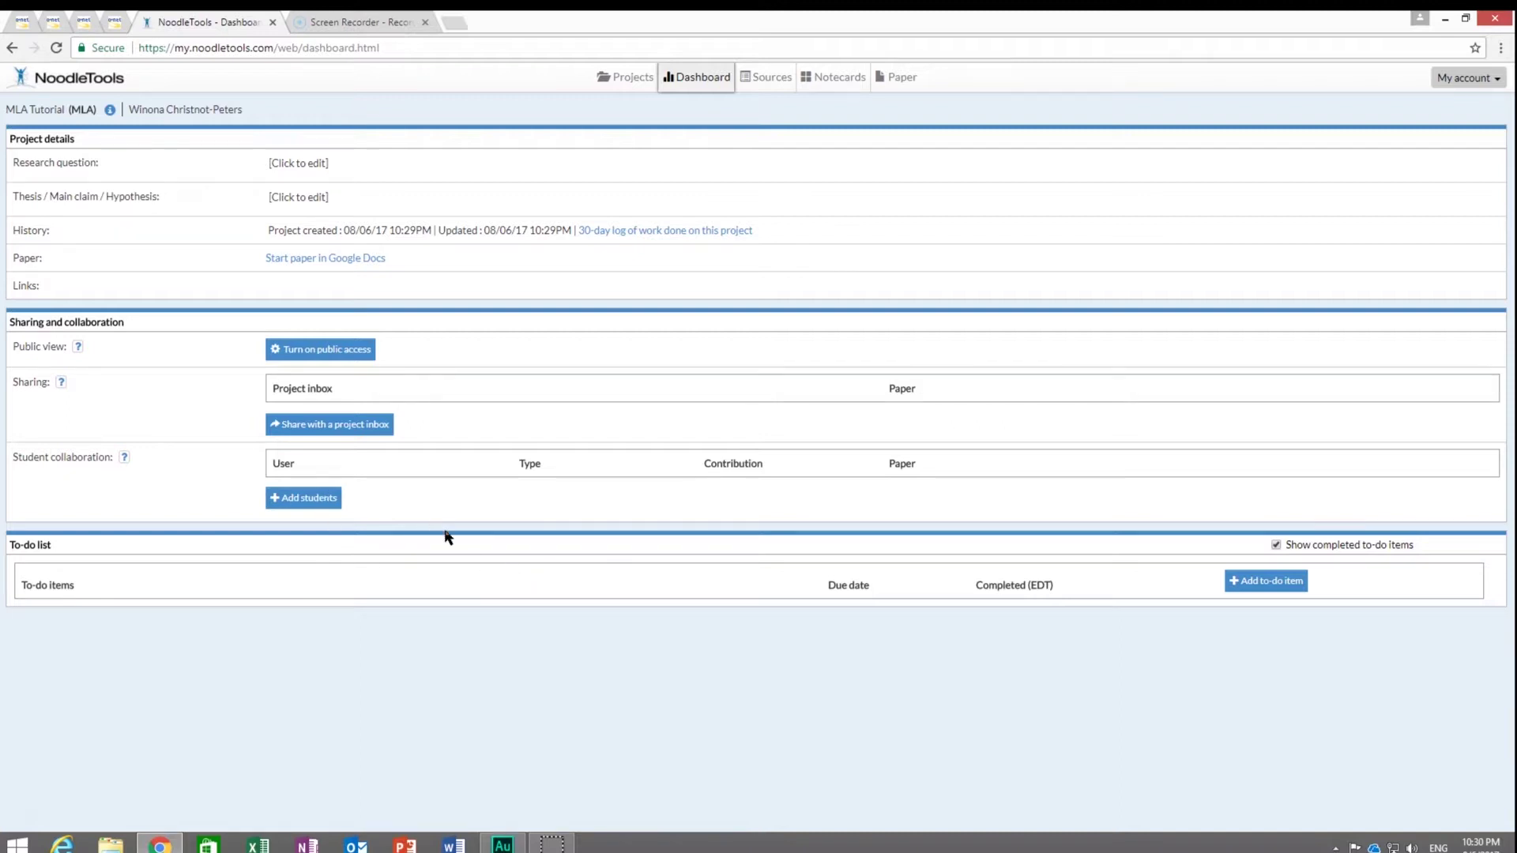
Switch the MLA Tutorial dashboard to its empty Sources page
click(765, 79)
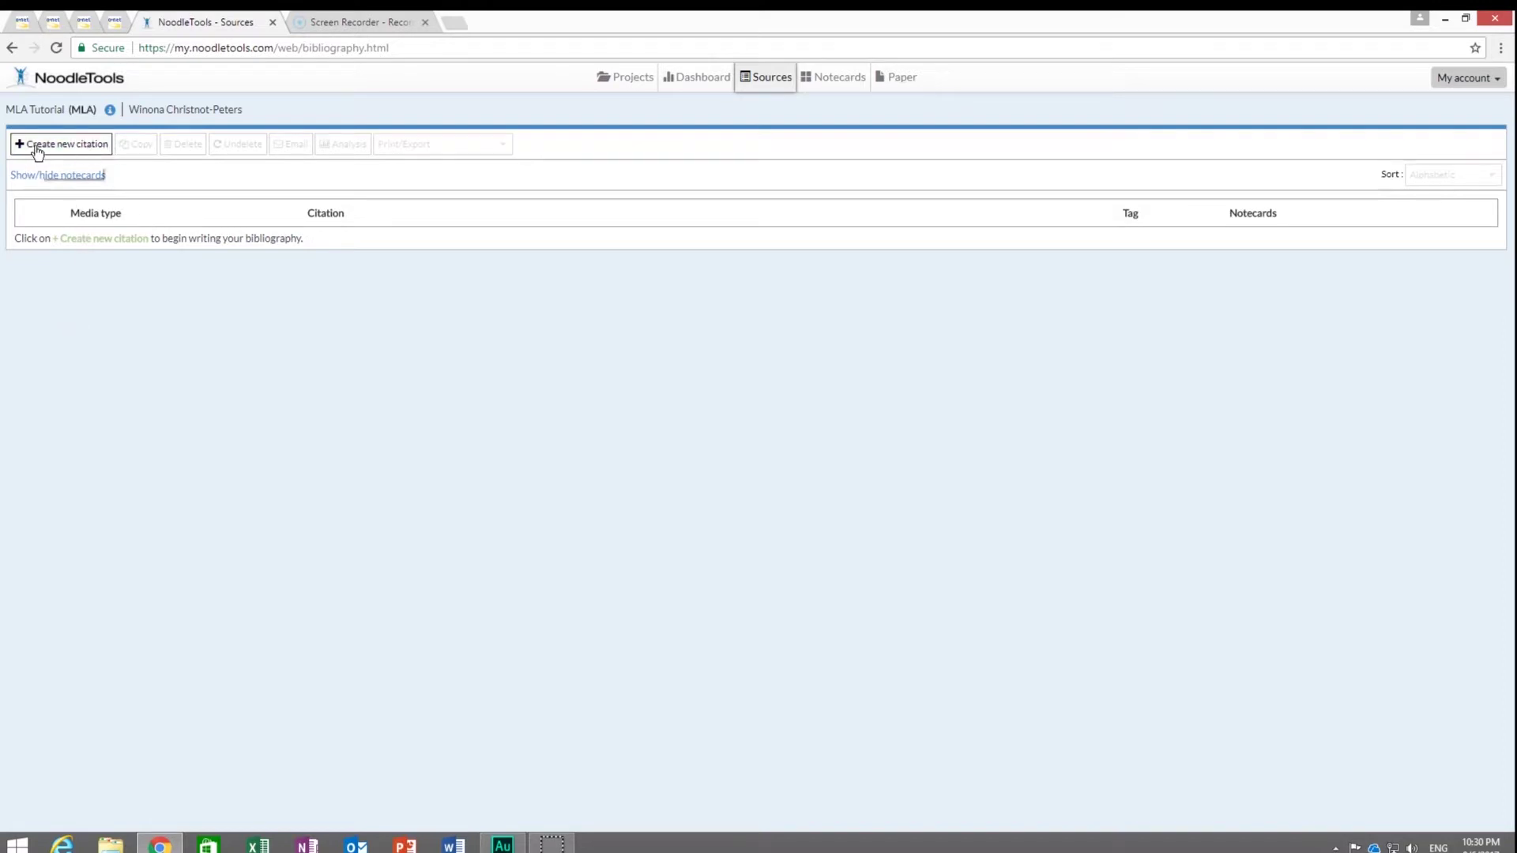
Start a new citation and choose Print or in-hand as the source location
click(75, 147)
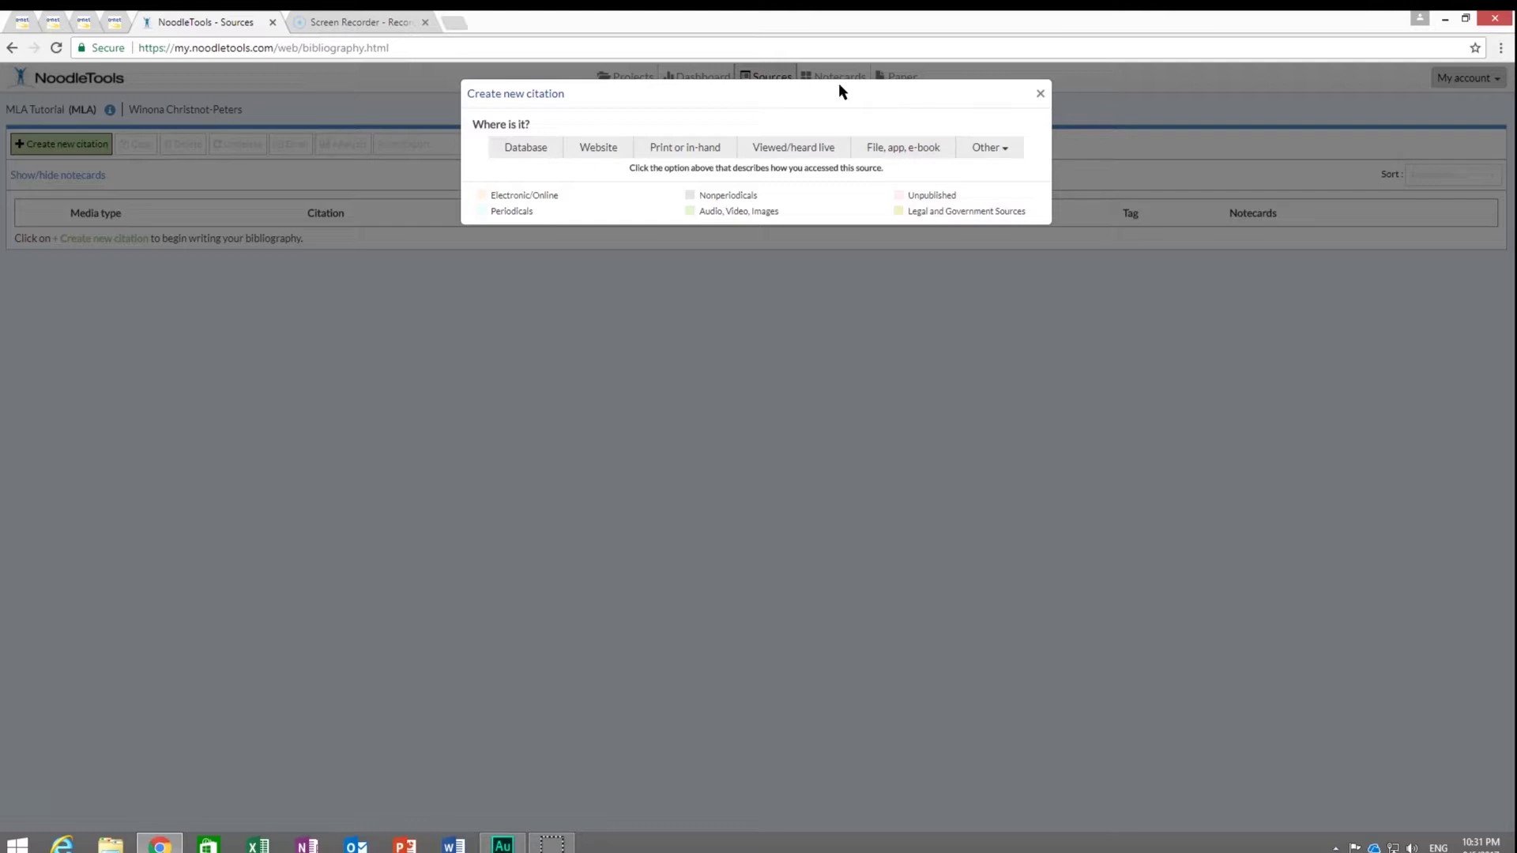
click(703, 158)
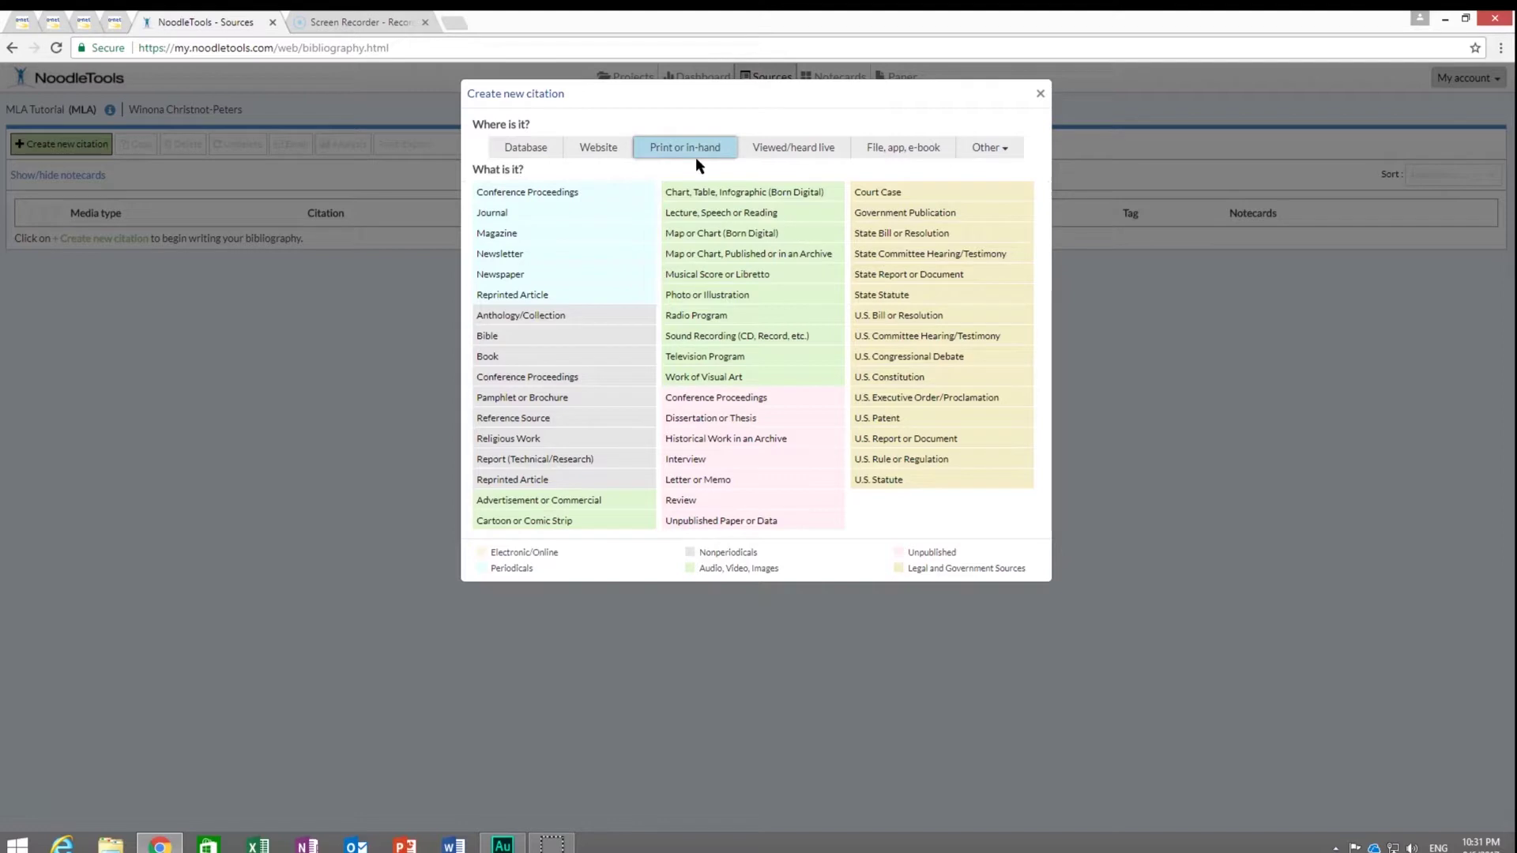
Choose Book, view and close the Show Me overview, then continue to the blank form
click(489, 357)
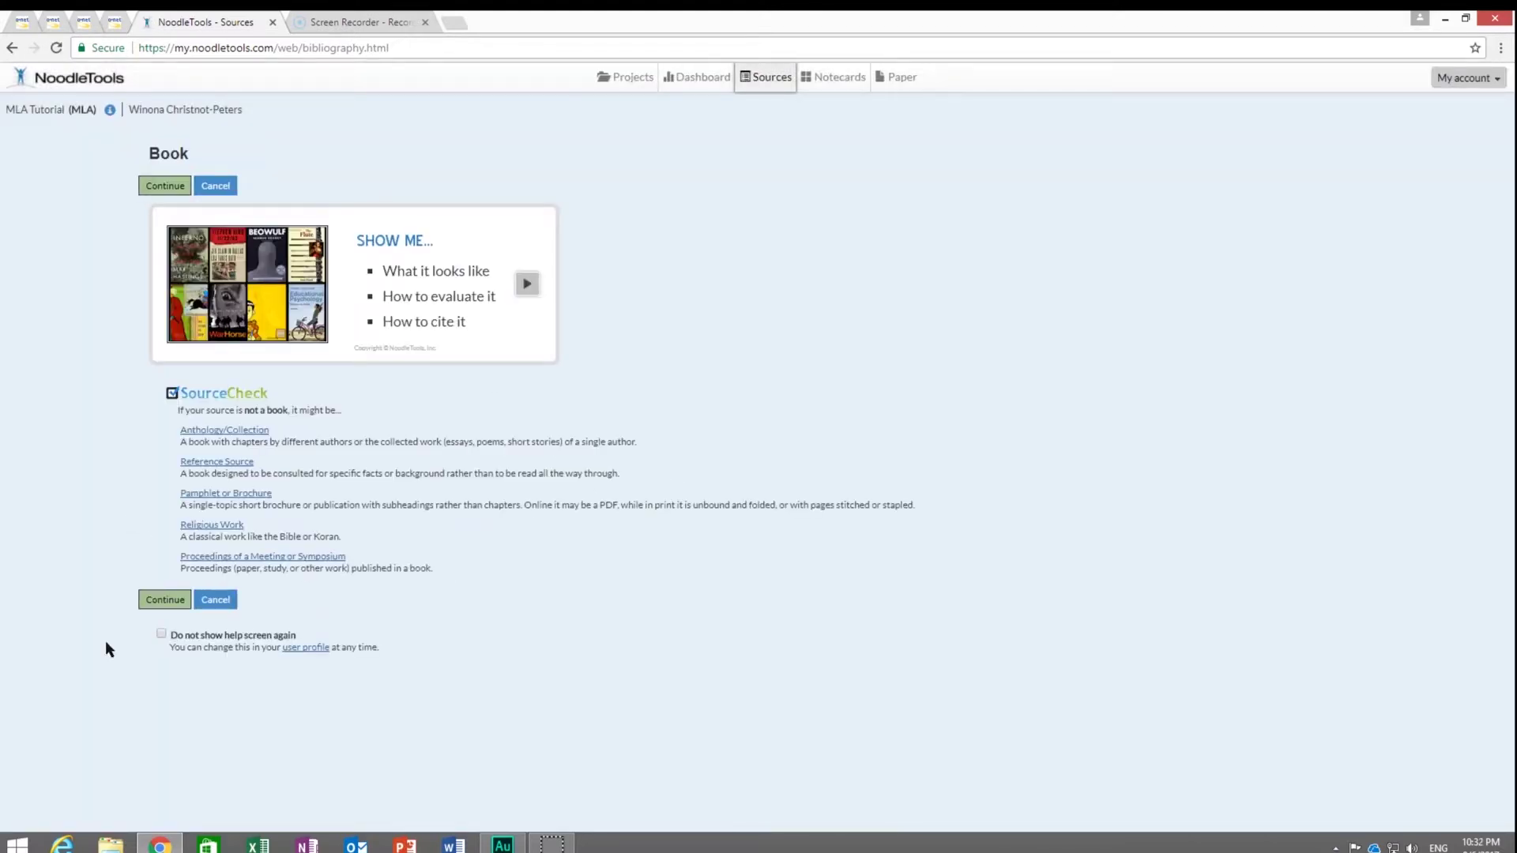
click(526, 283)
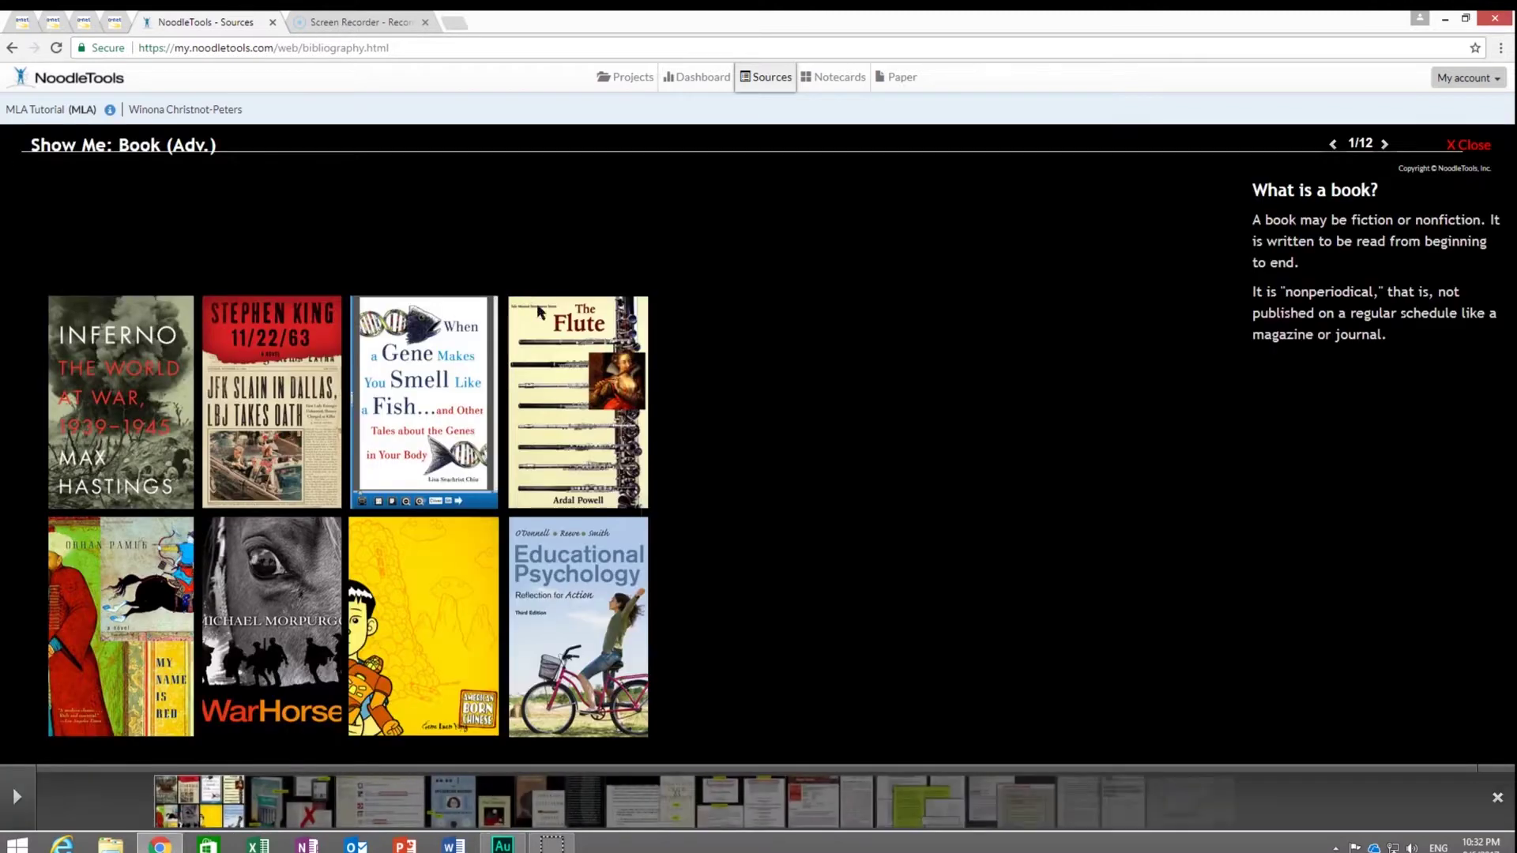
click(1472, 146)
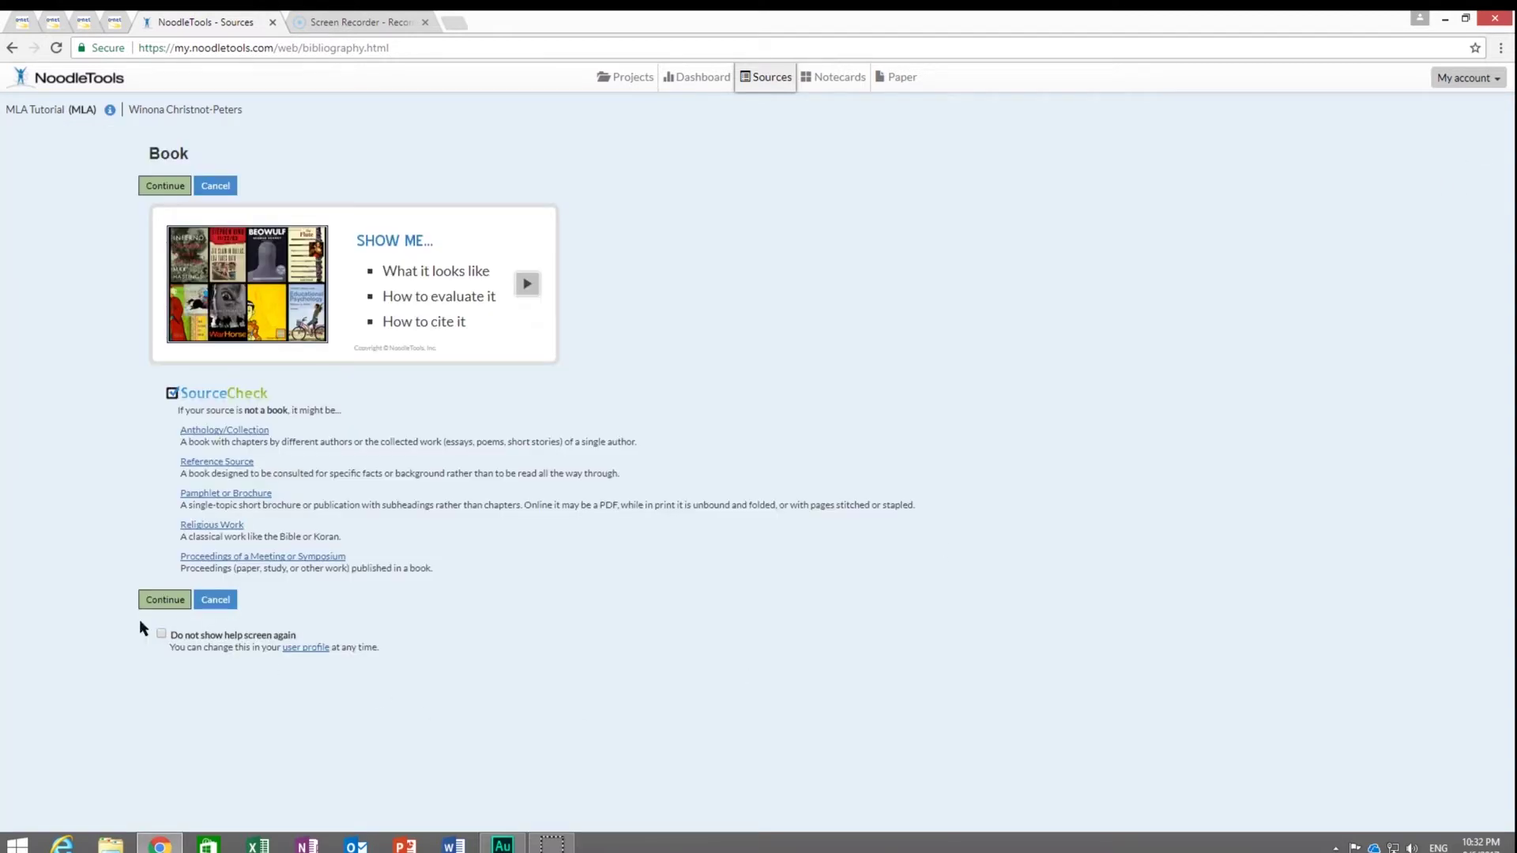
click(161, 600)
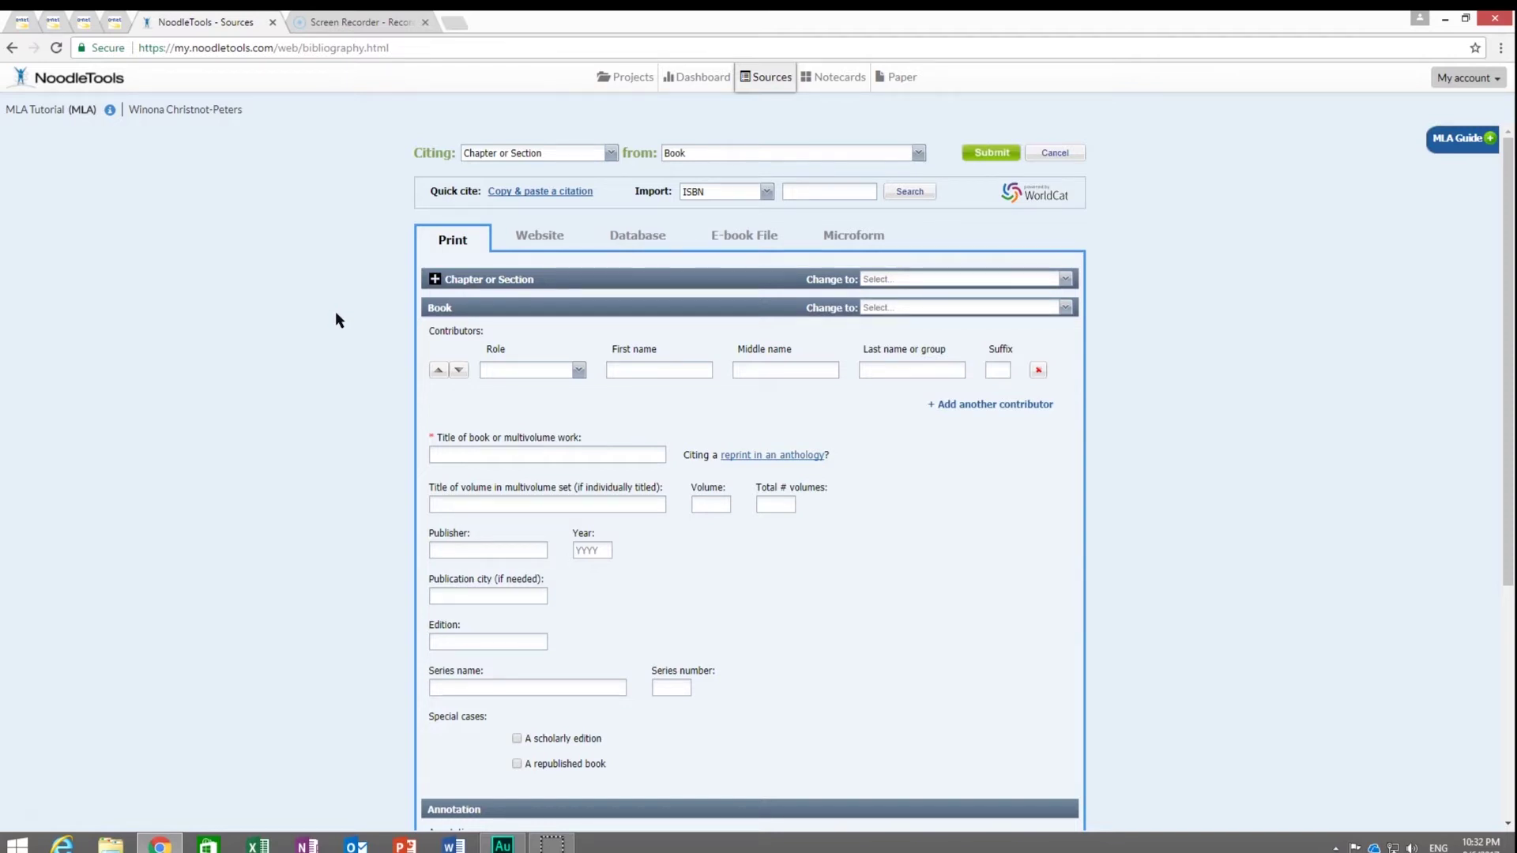
Add Carl Safina as the book's Author
click(579, 370)
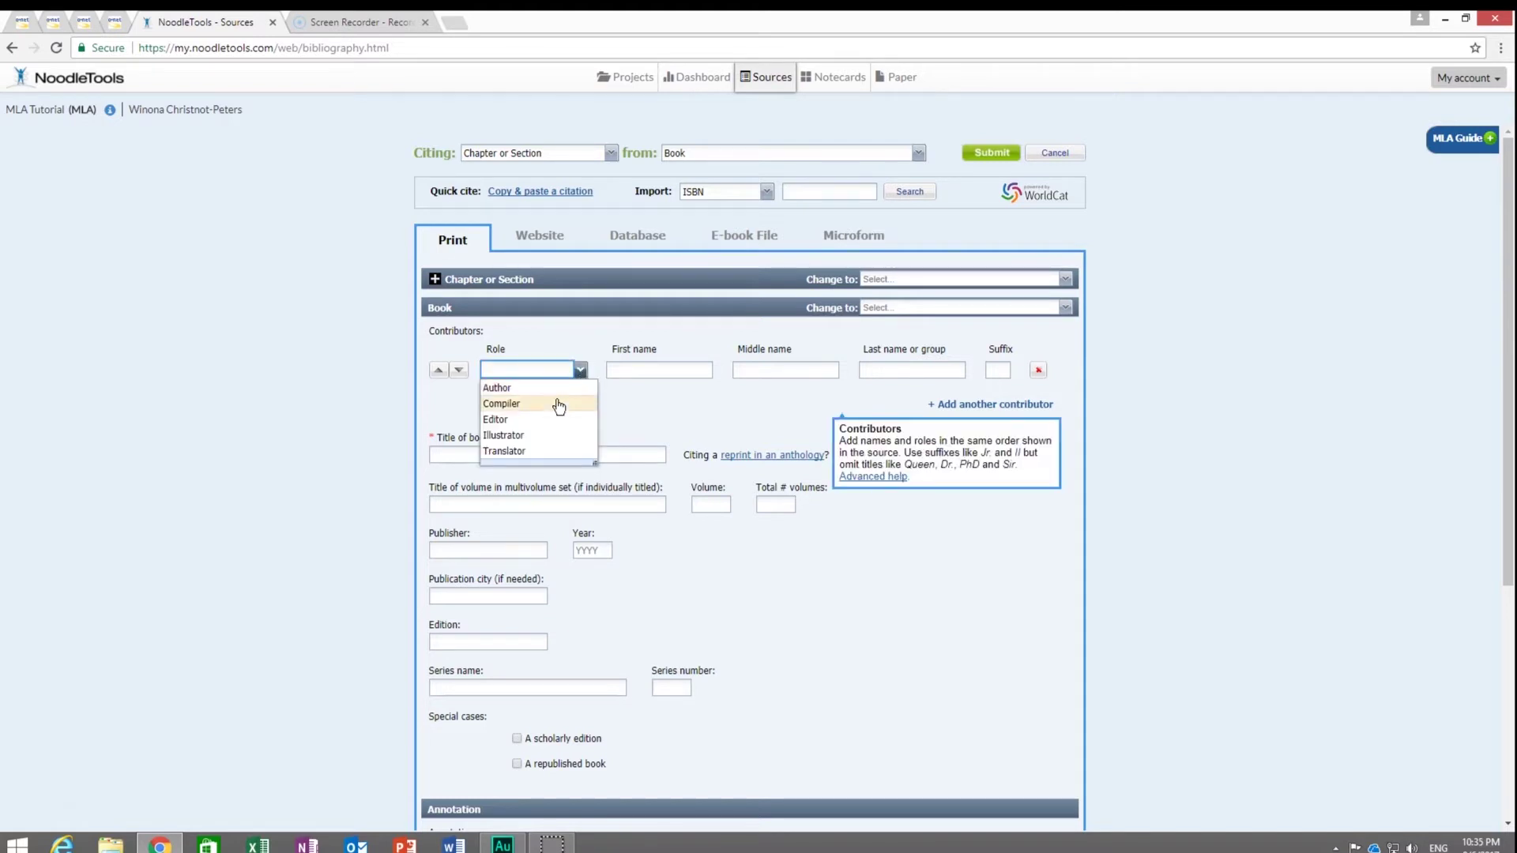
click(553, 389)
click(654, 372)
text(Carl)
key(Tab)
key(Tab)
text(Safina)
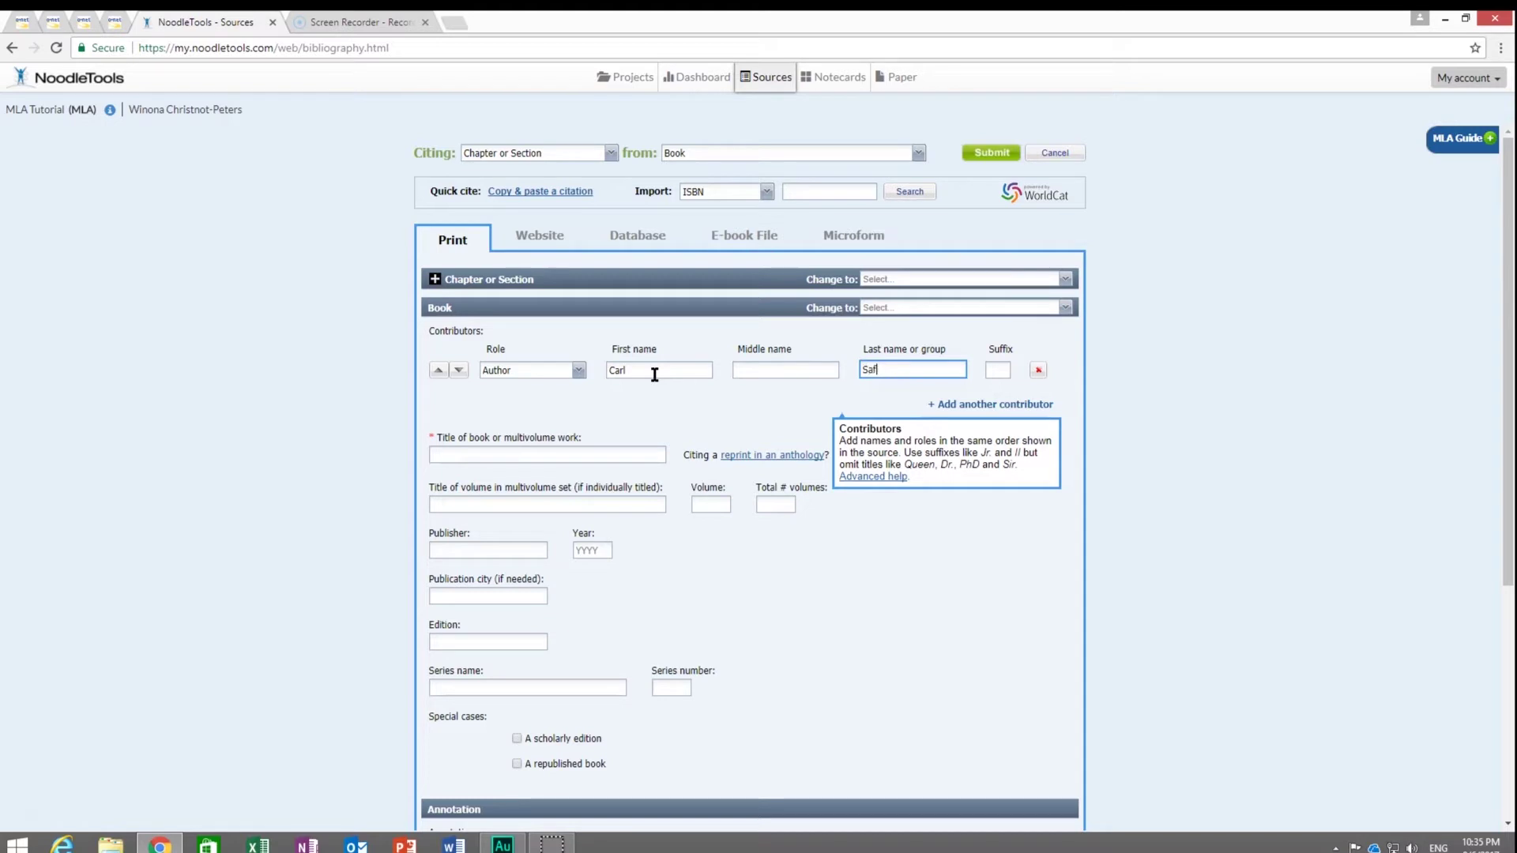
key(Tab)
key(Tab)
key(Tab)
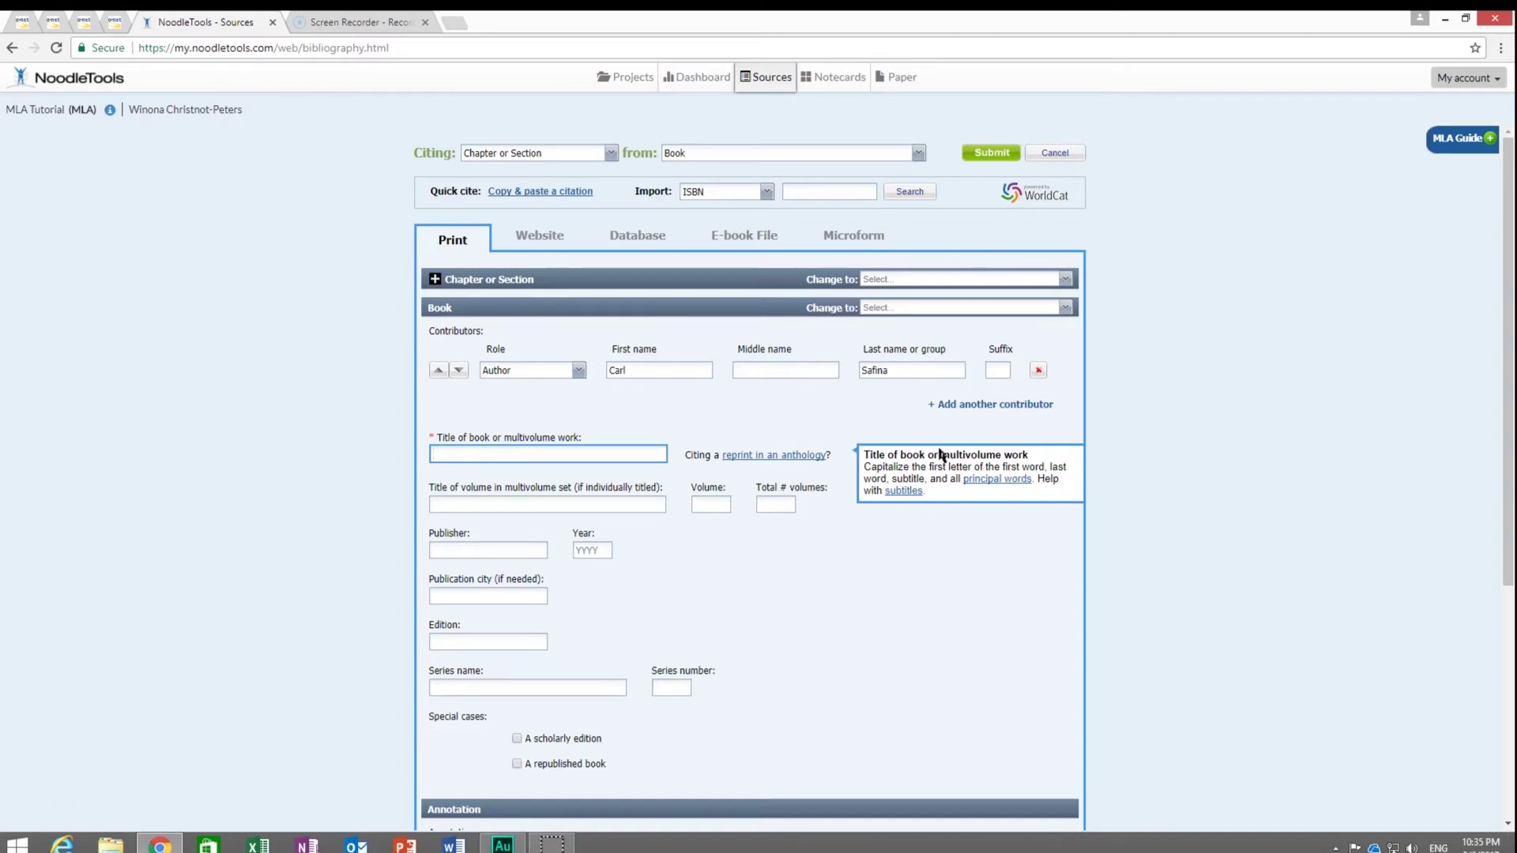
Enter the book title 'A Sea In Flames: The Deepwater Horizon Oil Blowout'
click(584, 453)
text(A Sear)
text(n)
key(BackSpace)
key(BackSpace)
key(BackSpace)
text(In Flames)
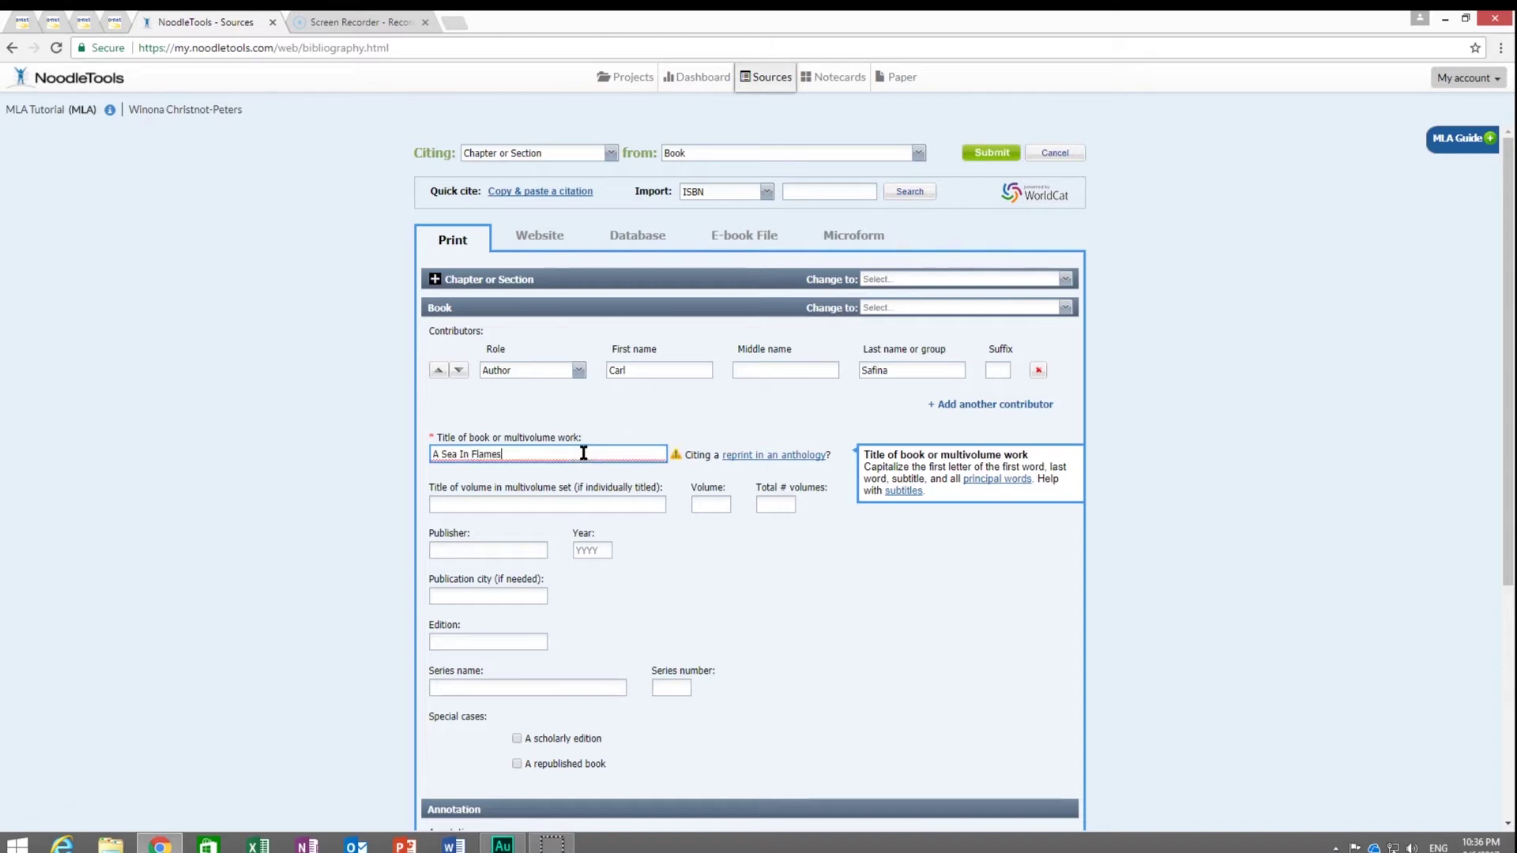
text(: The D)
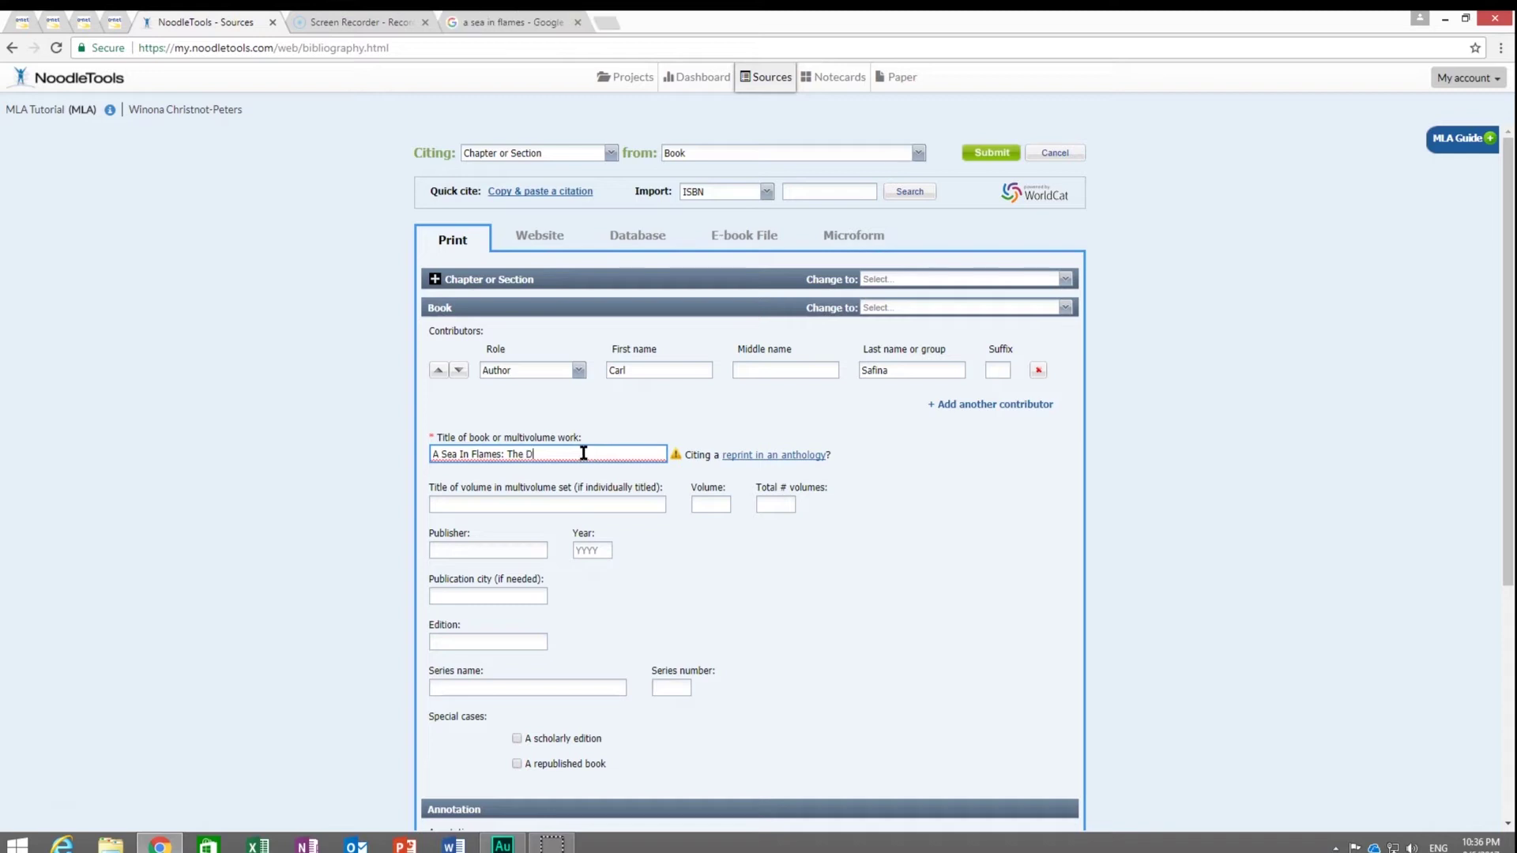
text(eepwater Horiz)
text(on Oil B)
text(o)
text(l)
text(we)
text(ut)
key(Tab)
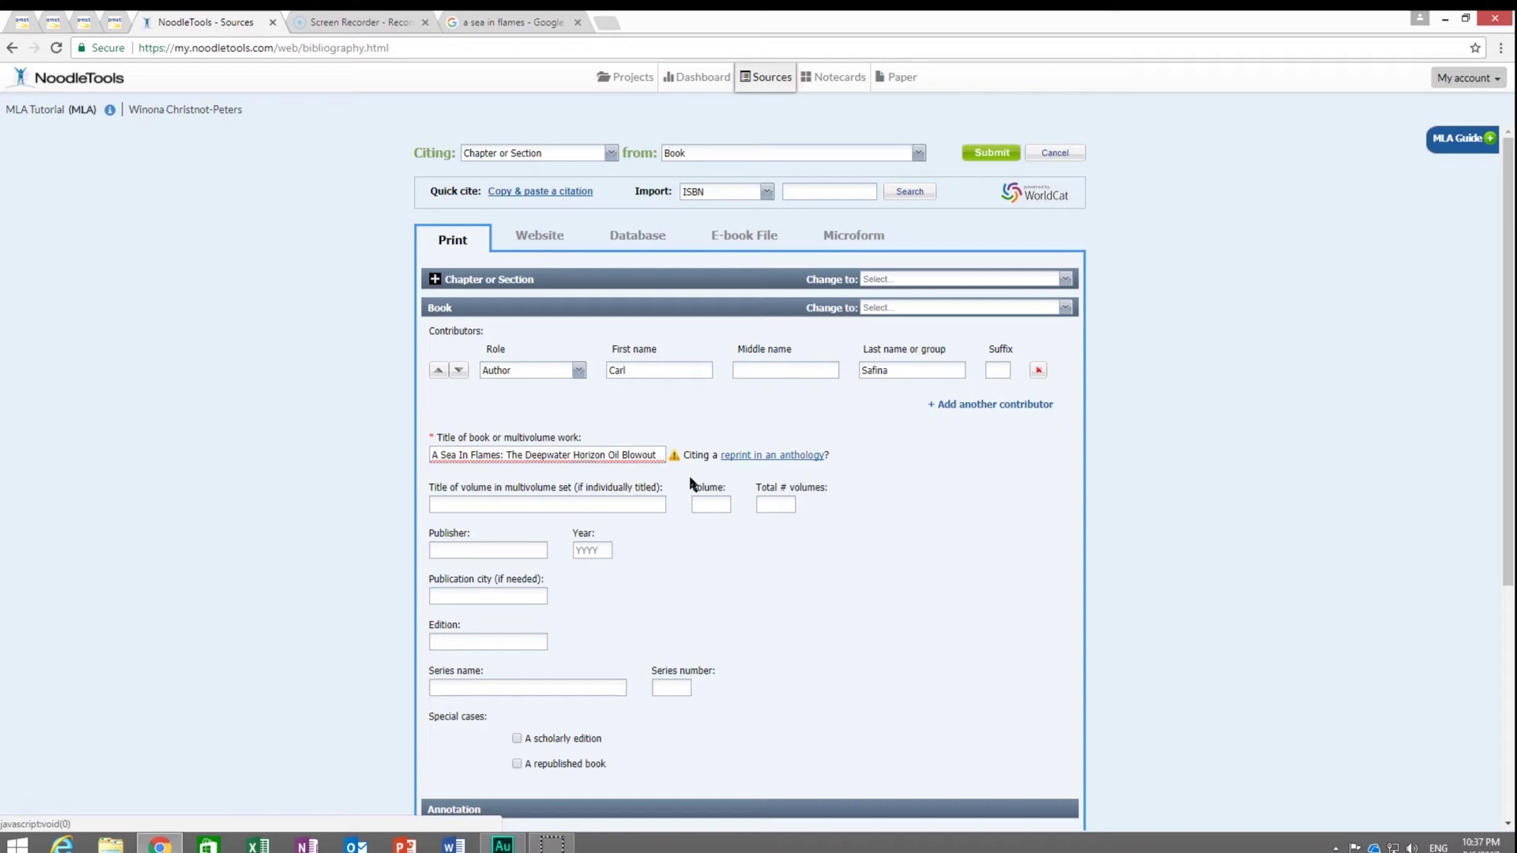
Enter publisher Crown Publishers and year 2011, leaving city, edition and series blank
click(486, 545)
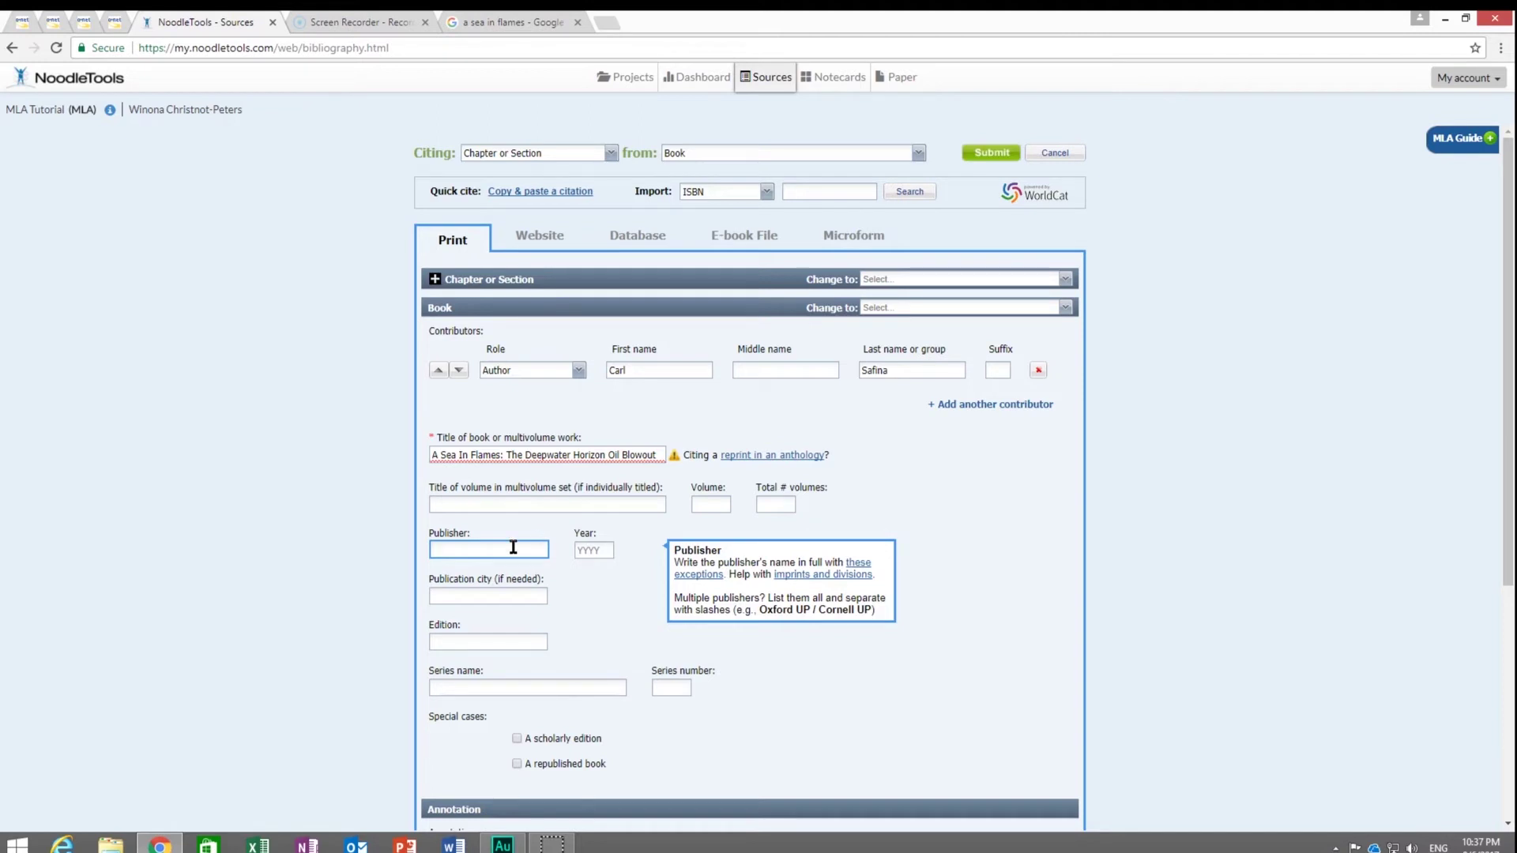
text(Crown)
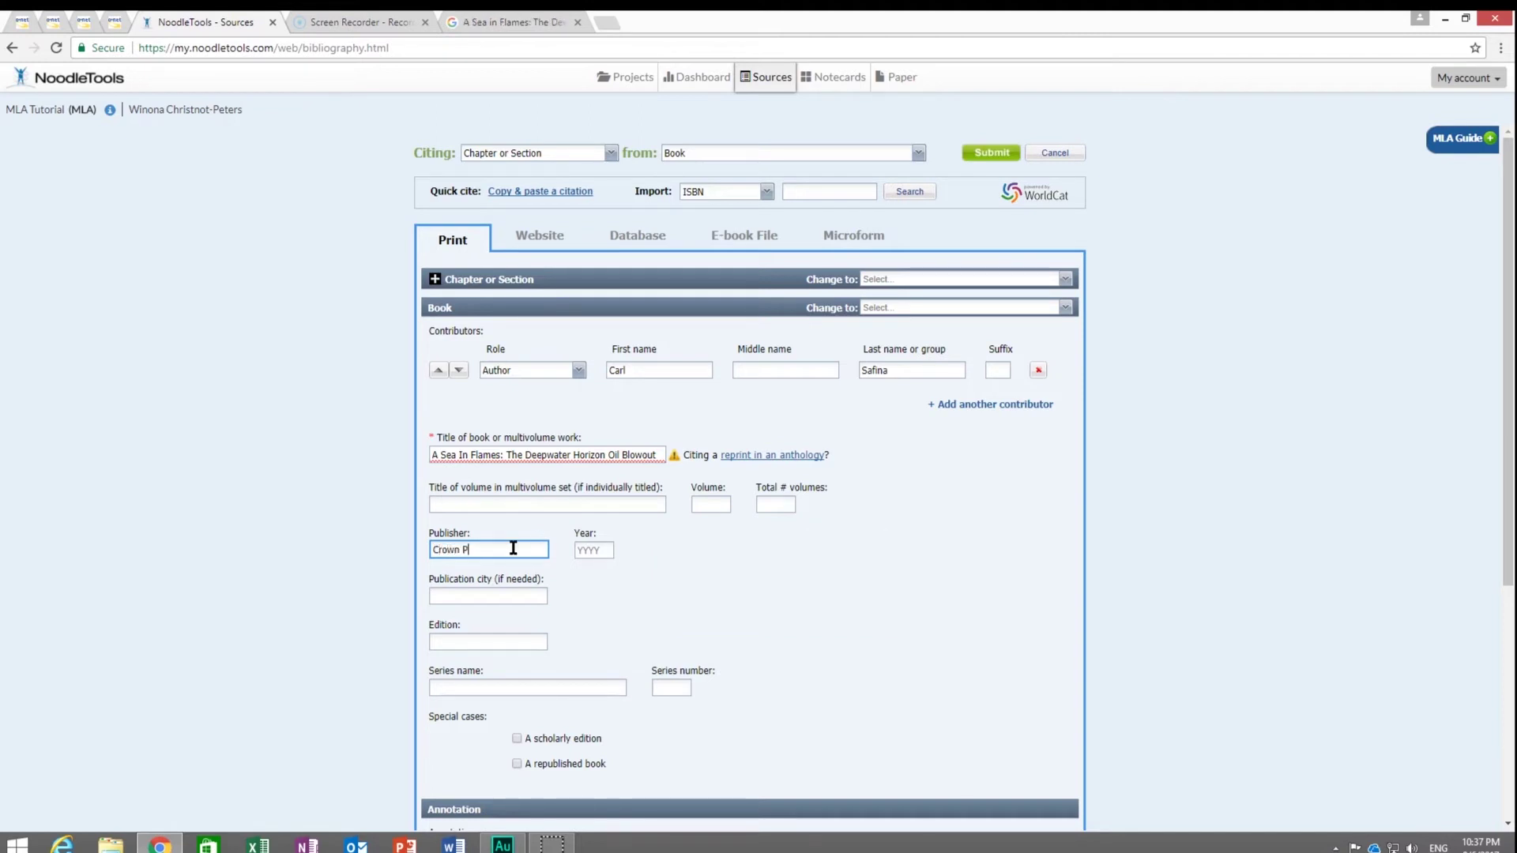
text( Publishers)
key(Tab)
text(2011)
key(Tab)
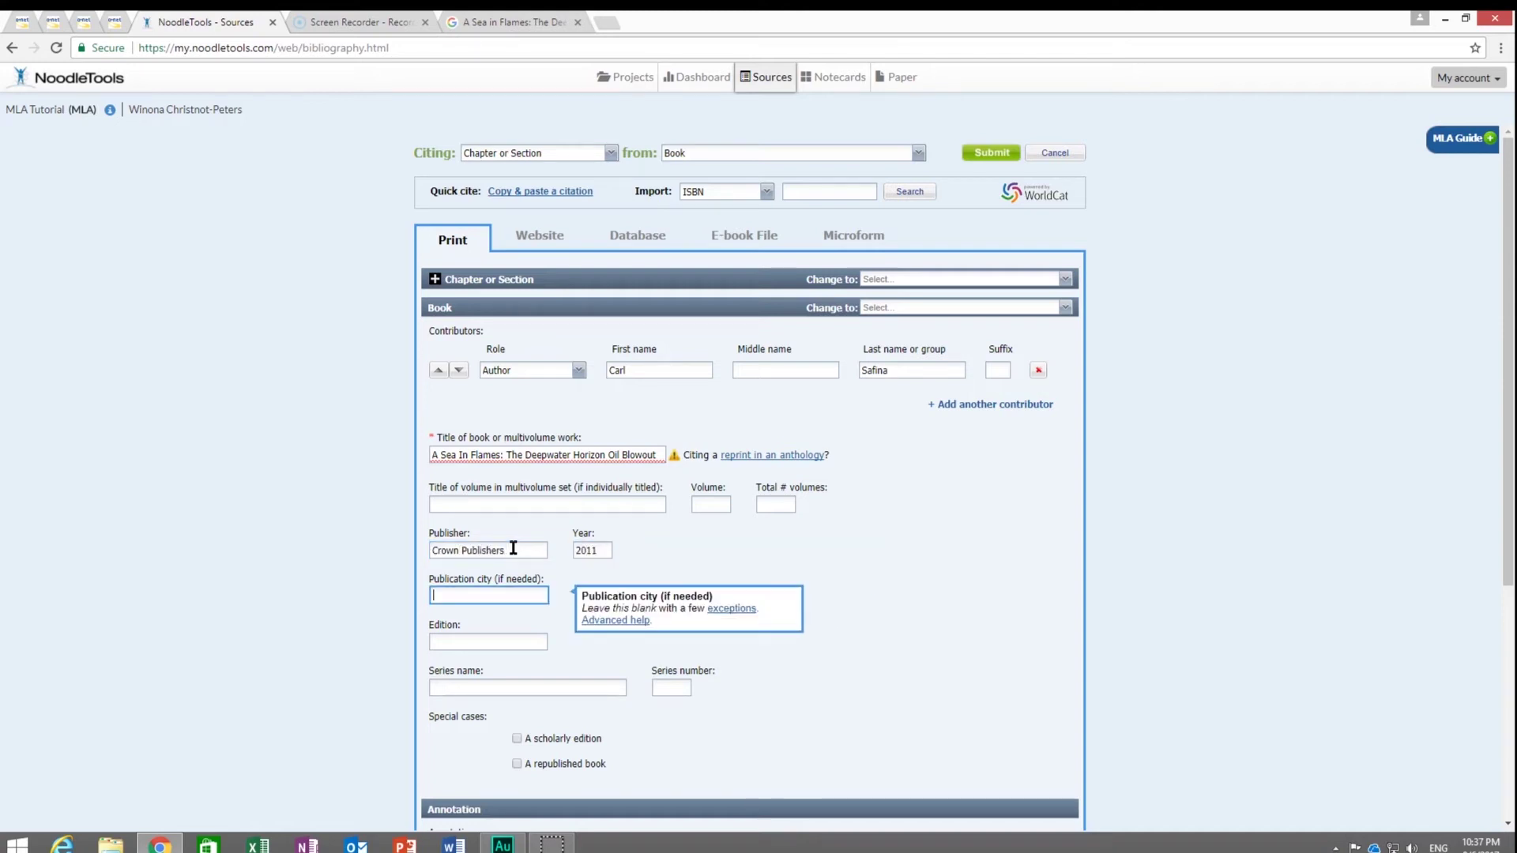
key(Tab)
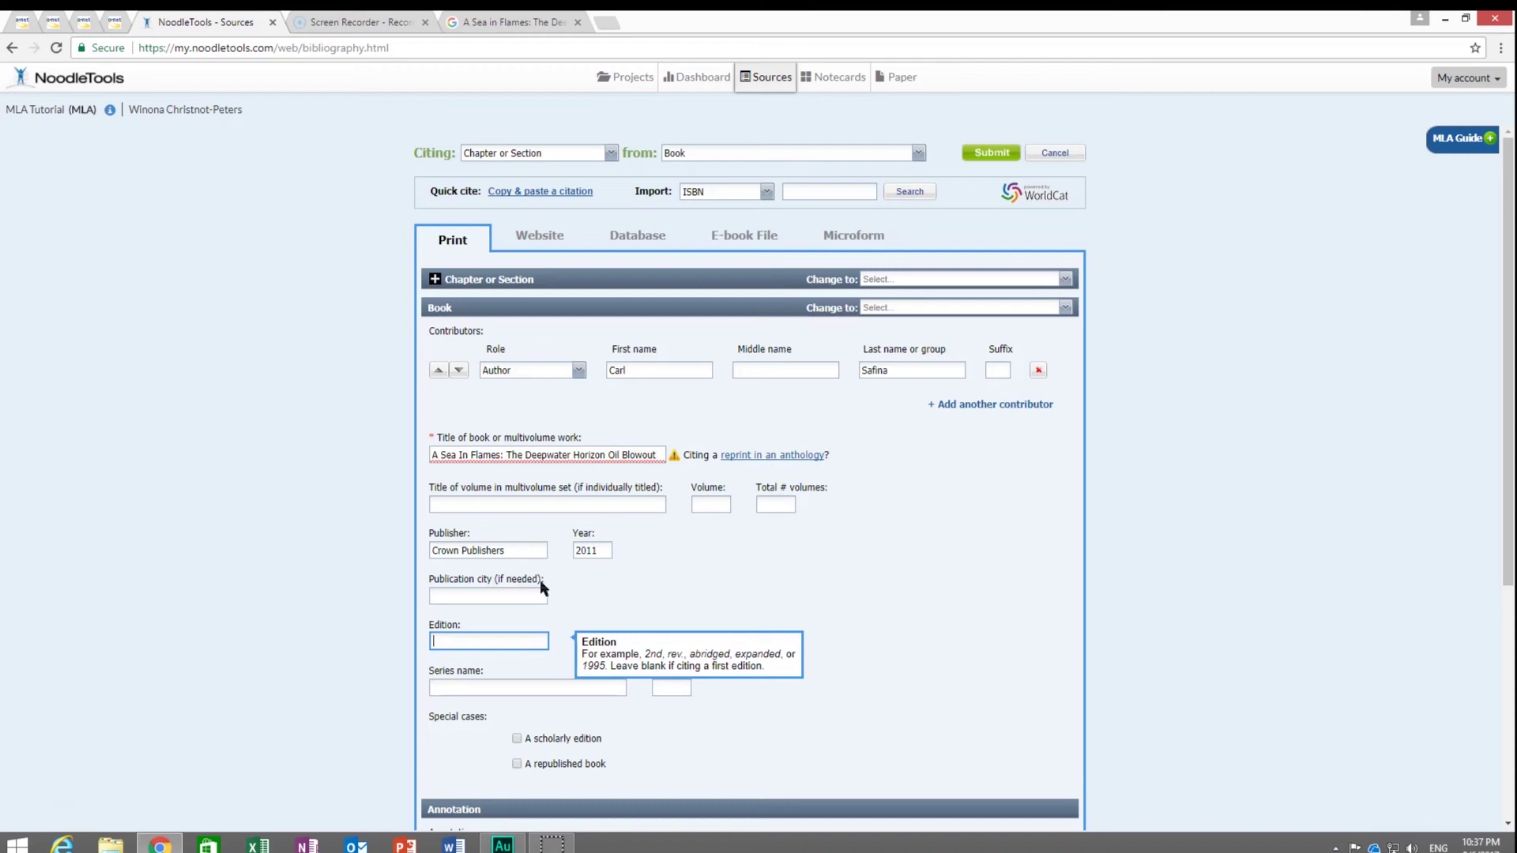
key(Tab)
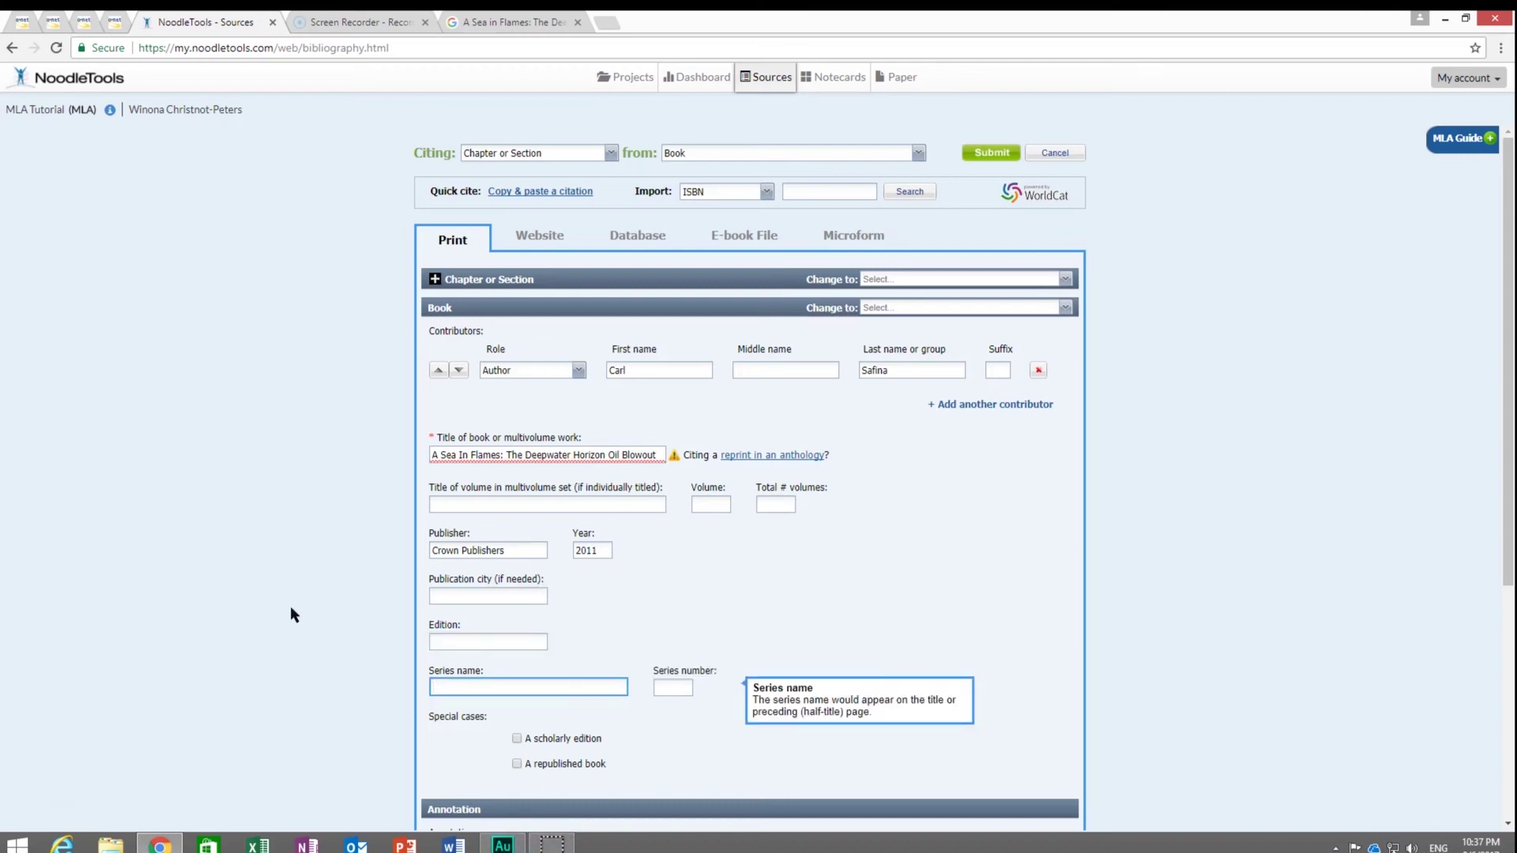
key(Tab)
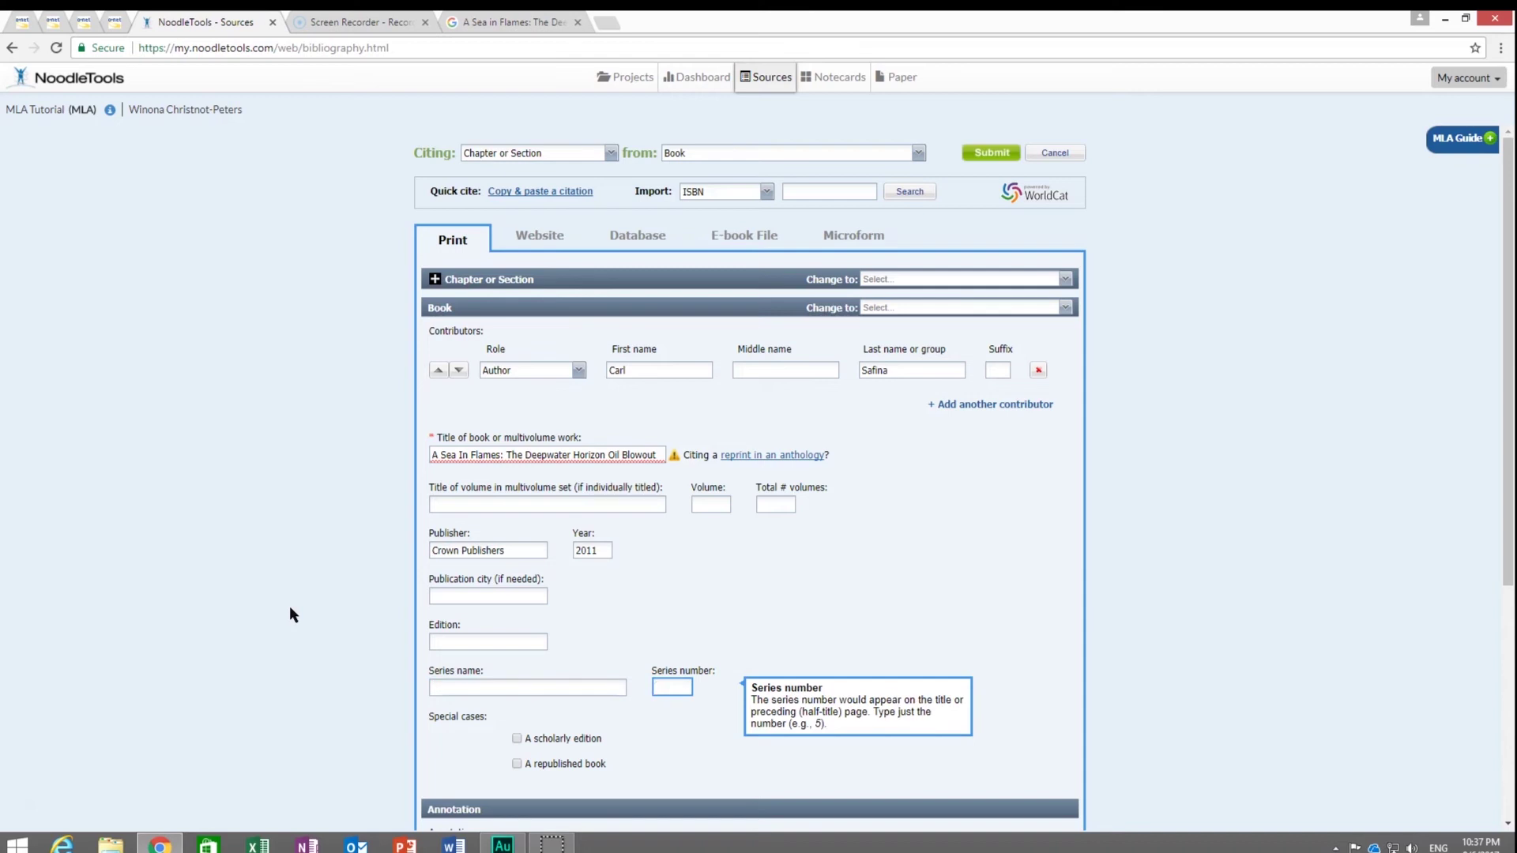
key(Tab)
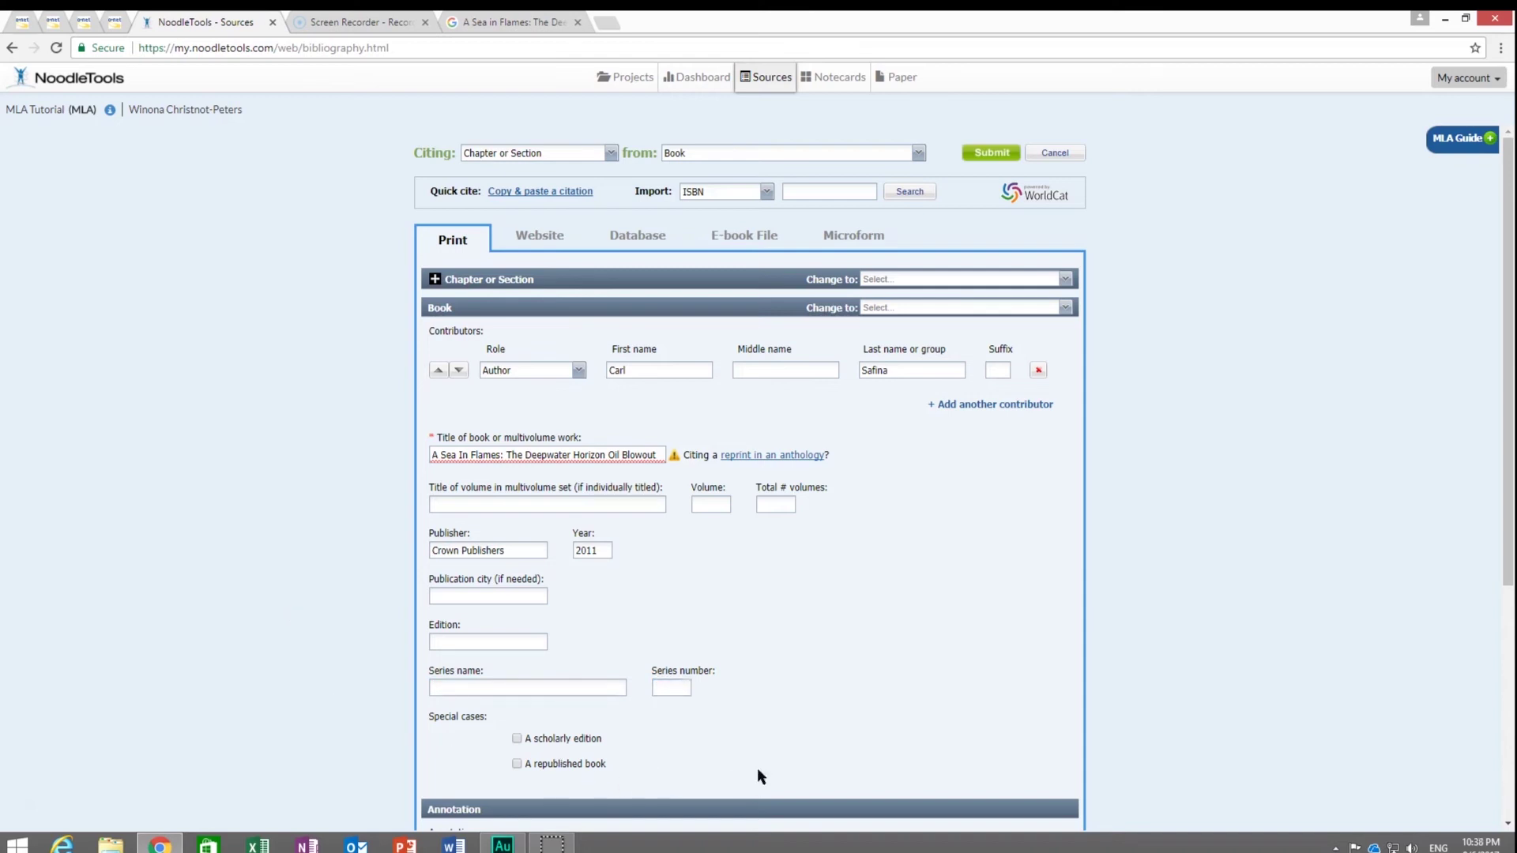
Annotate with 'Here you can add notes about this source, so you can use it later.' and submit
scroll(852, 569, down, 5)
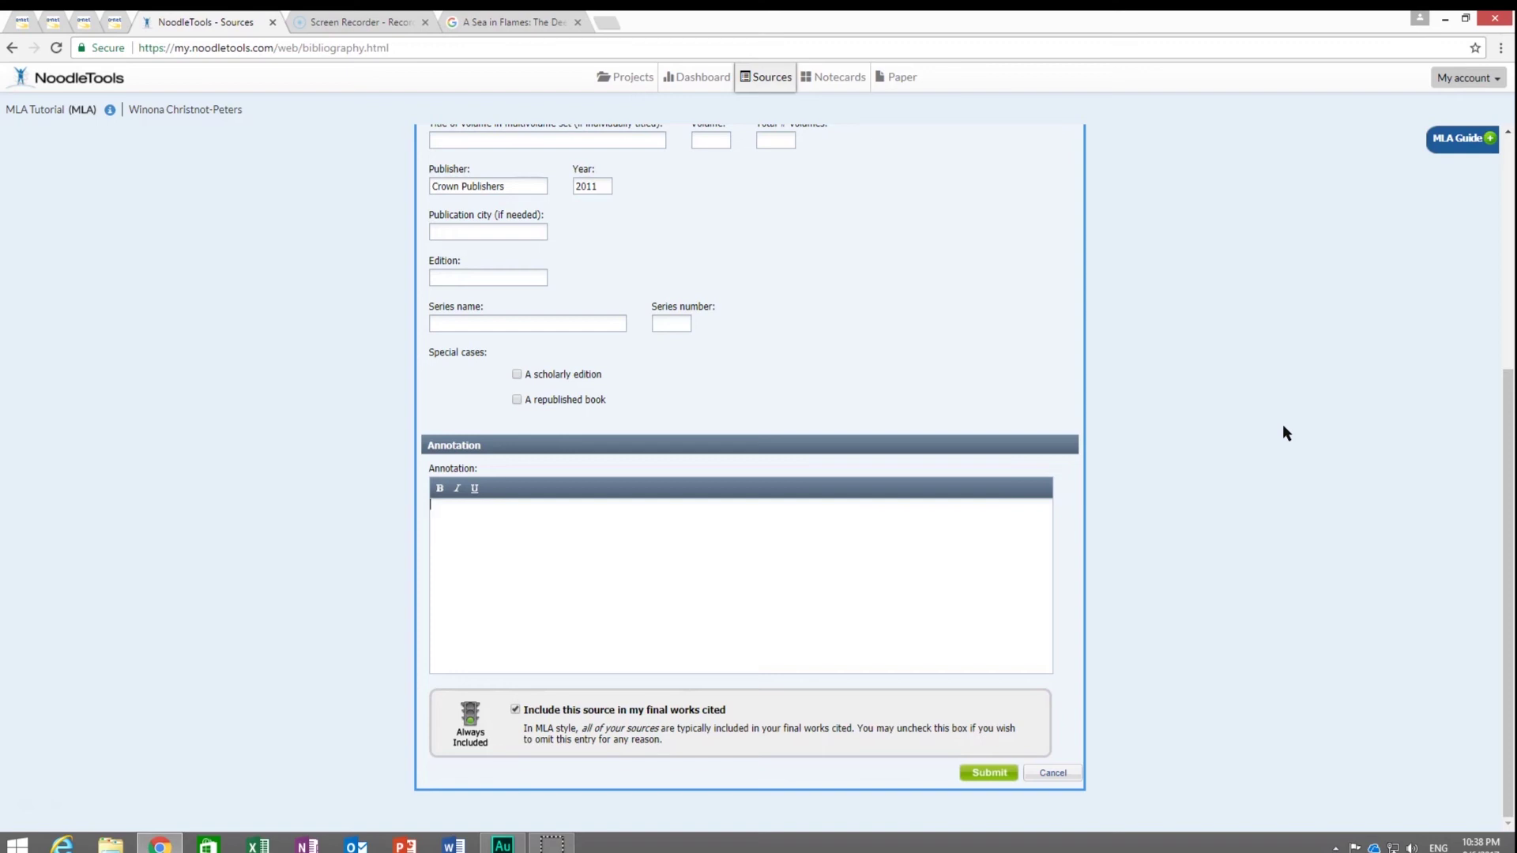
text(Here you can add notes about this w)
key(BackSpace)
text(source, so you can )
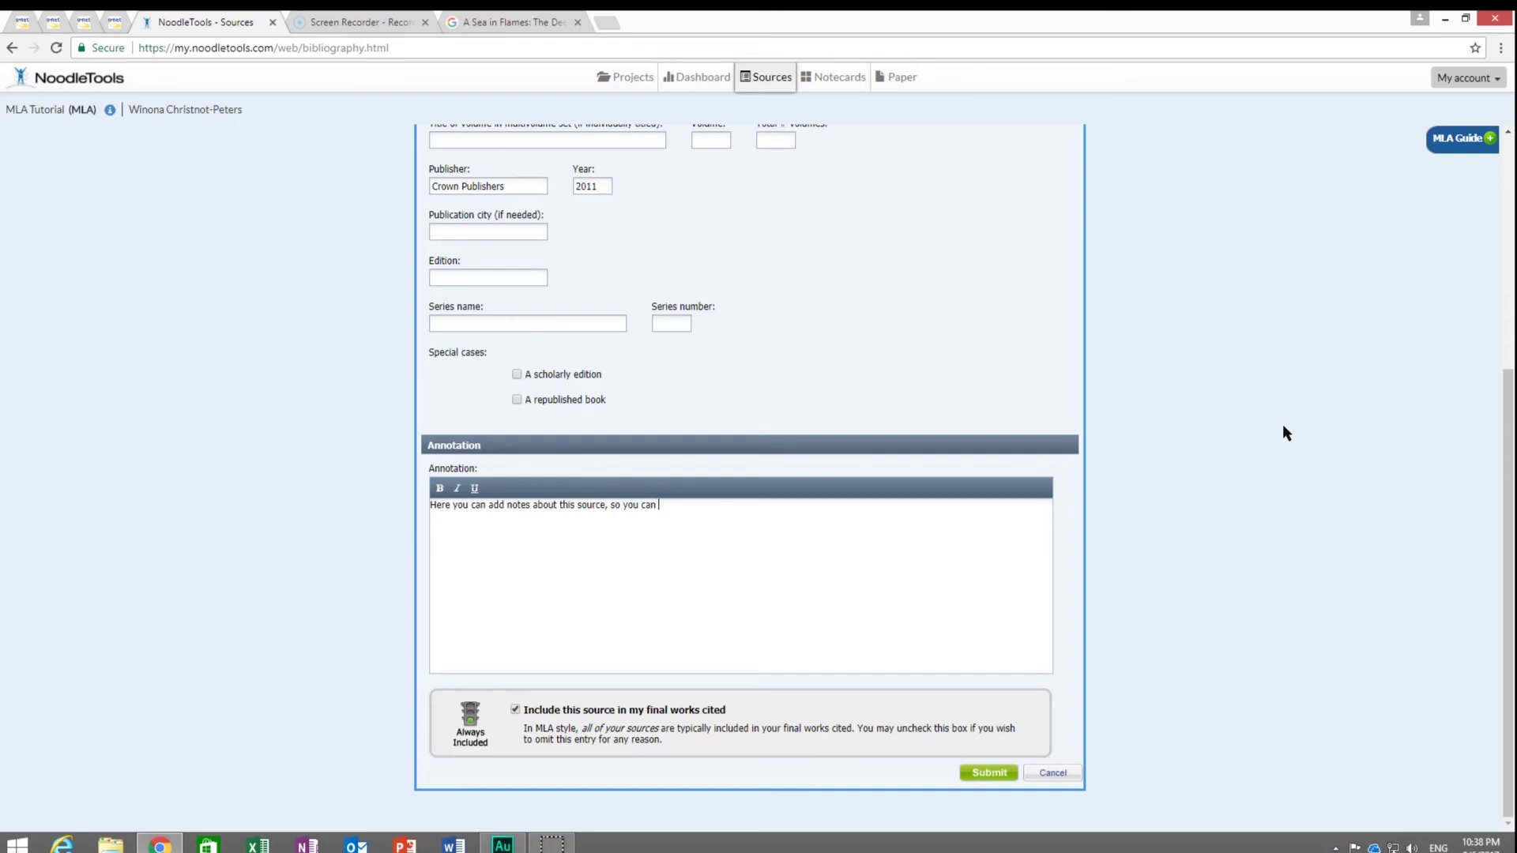
text(use it ater.)
key(BackSpace)
key(BackSpace)
key(BackSpace)
key(BackSpace)
key(BackSpace)
text(later.)
click(986, 773)
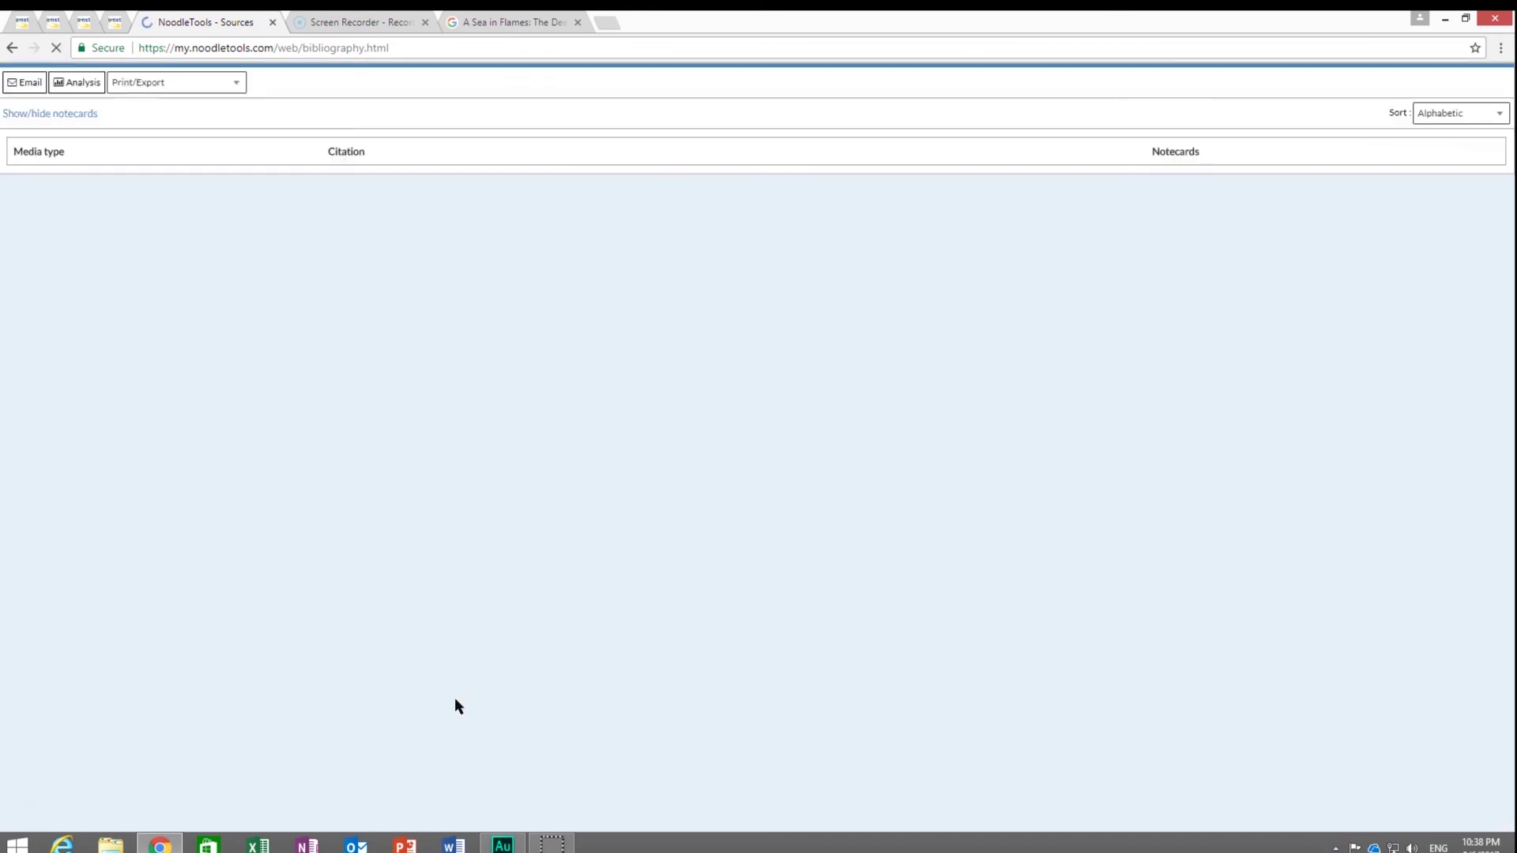